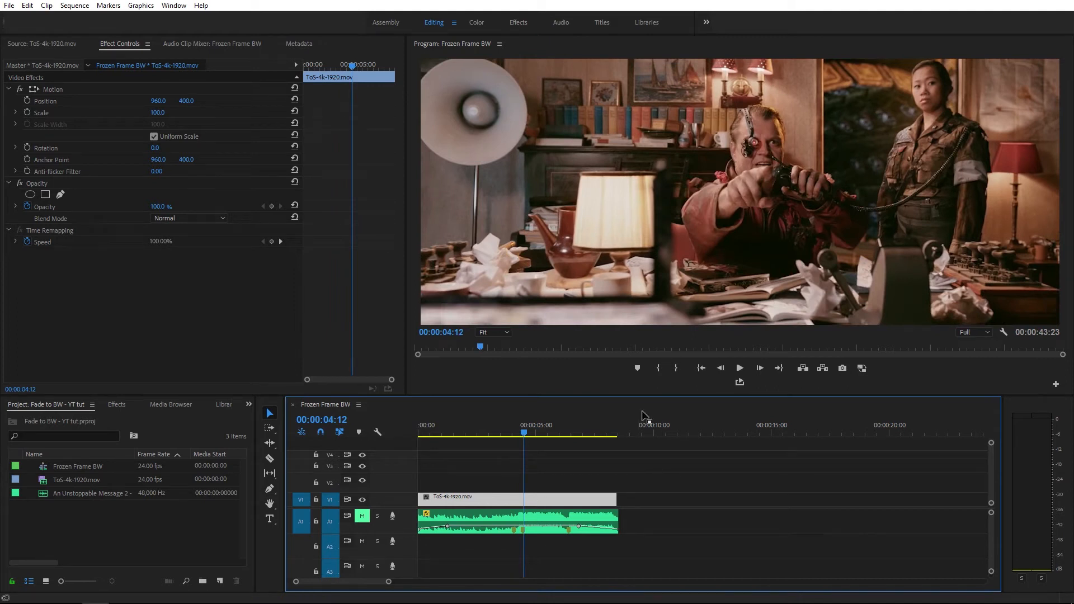
# Find the freeze moment and split the ToS-4k-1920.mov clip on V1 at 00:00:04:11
pyautogui.press('Left')
pyautogui.press('Left')
pyautogui.press('Left')
pyautogui.press('Left')
pyautogui.press('Left')
pyautogui.press('Left')
pyautogui.press('Right')
pyautogui.press('Right')
pyautogui.press('Right')
pyautogui.press('Right')
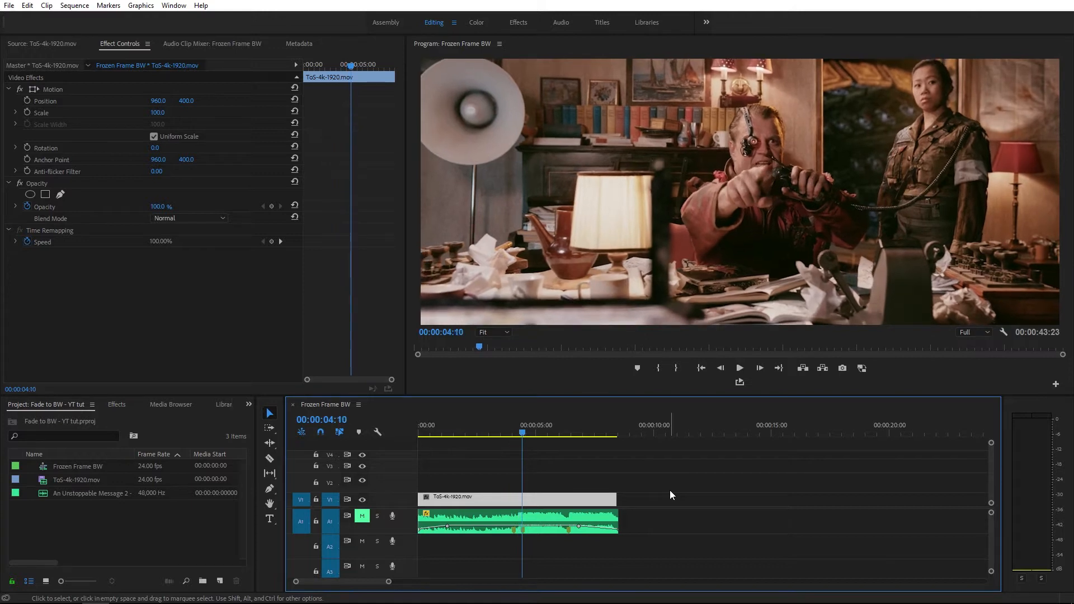
pyautogui.press('Right')
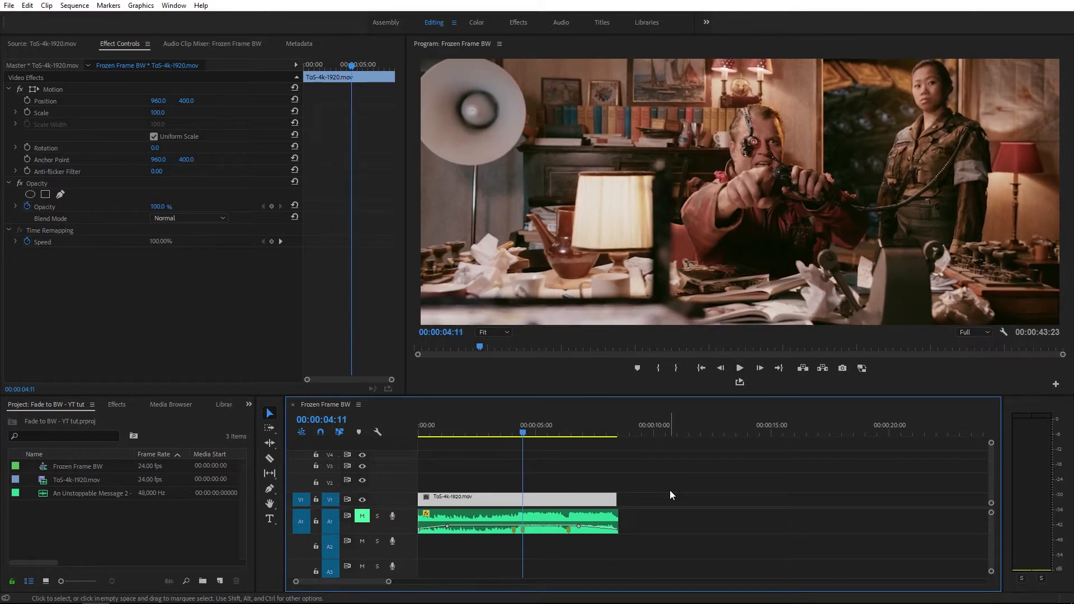
pyautogui.click(270, 458)
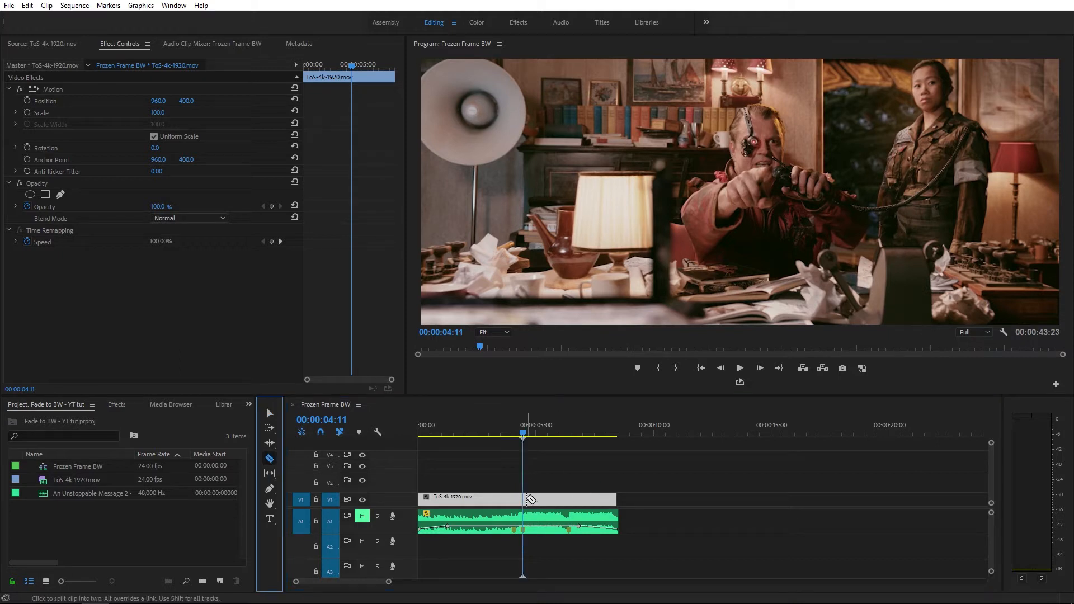
pyautogui.click(523, 499)
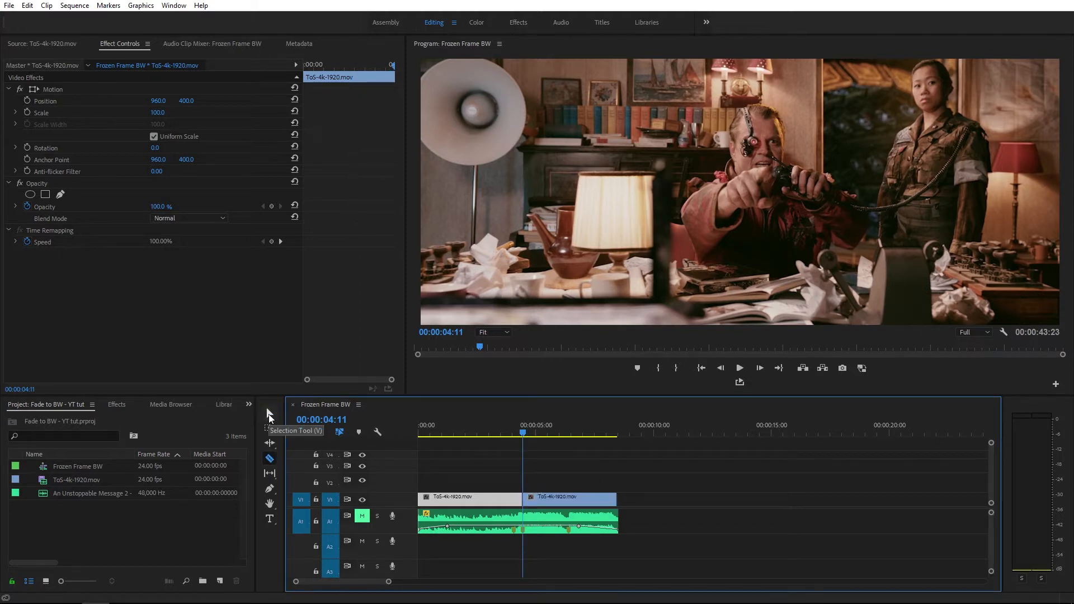
pyautogui.click(268, 414)
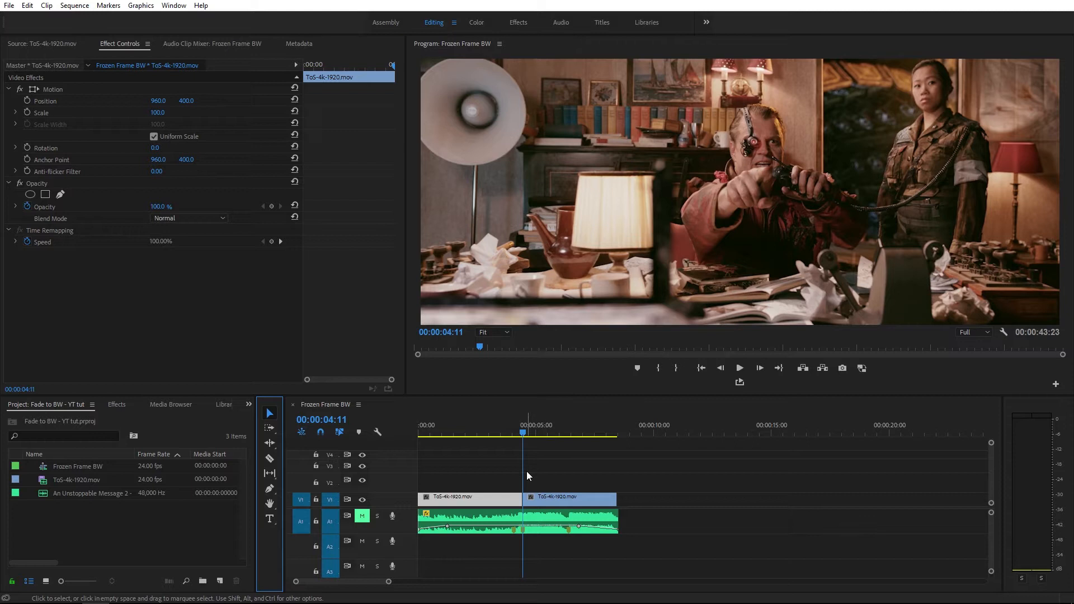
# Add a frame hold at 00:00:04:10 on the last frame of the first V1 clip
pyautogui.scroll(6, 526, 471)
pyautogui.scroll(3, 529, 464)
pyautogui.click(469, 499)
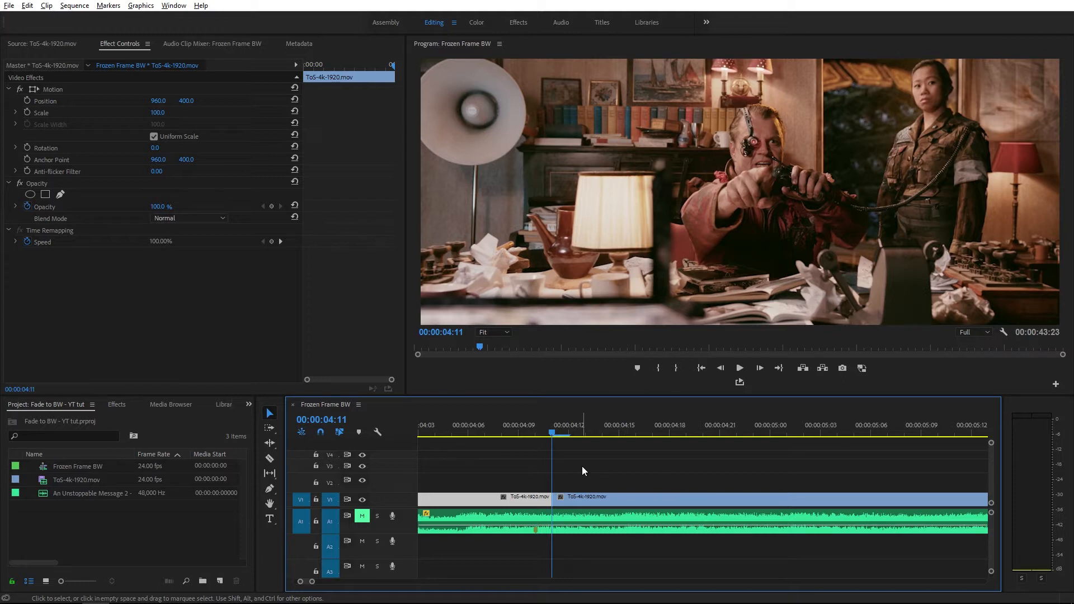
pyautogui.press('Left')
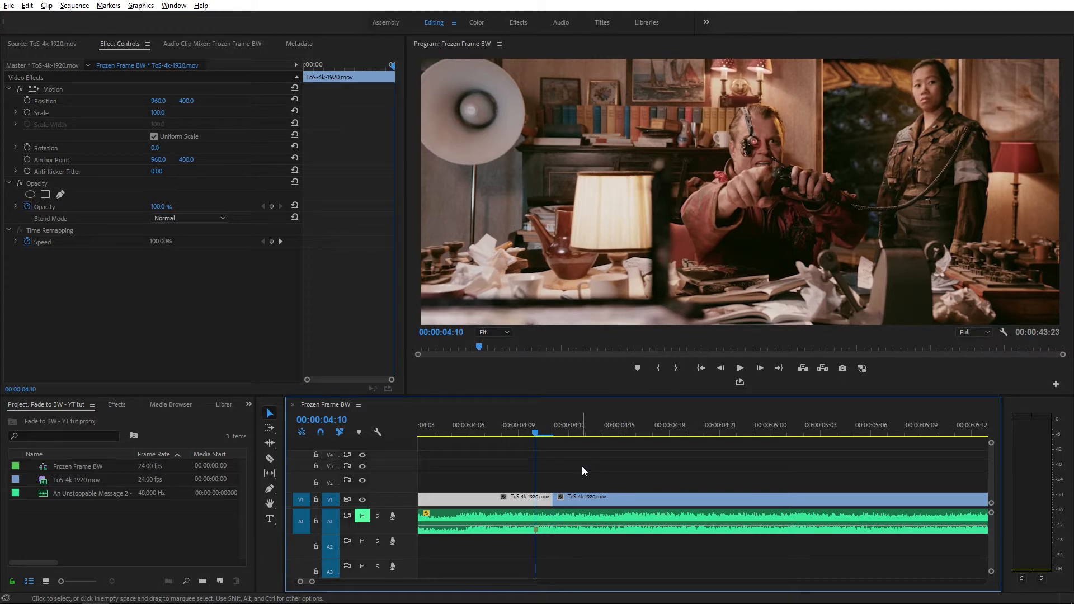
pyautogui.rightClick(462, 500)
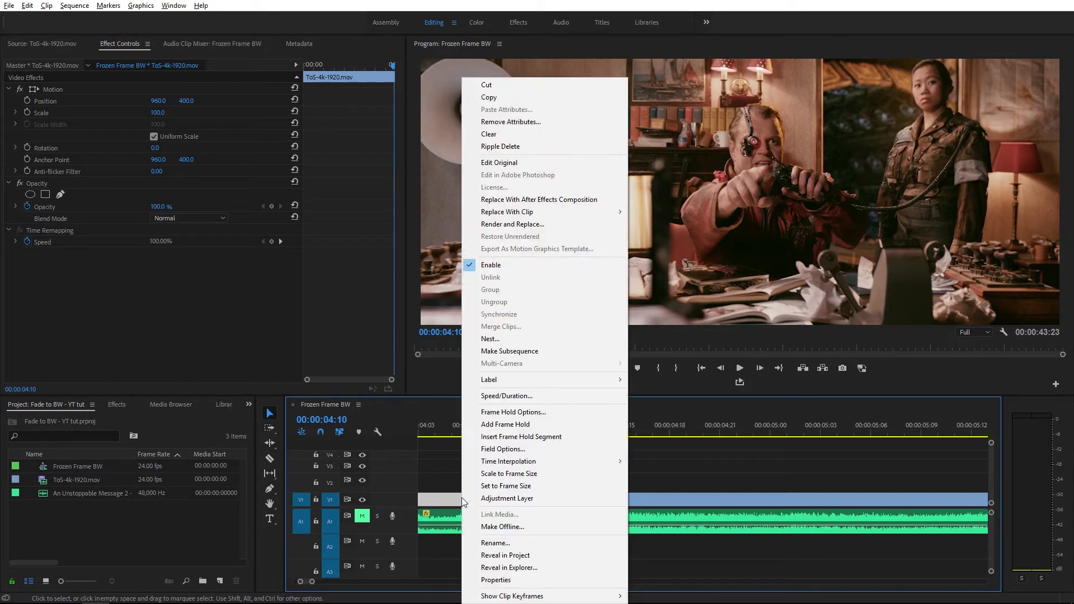
pyautogui.click(527, 428)
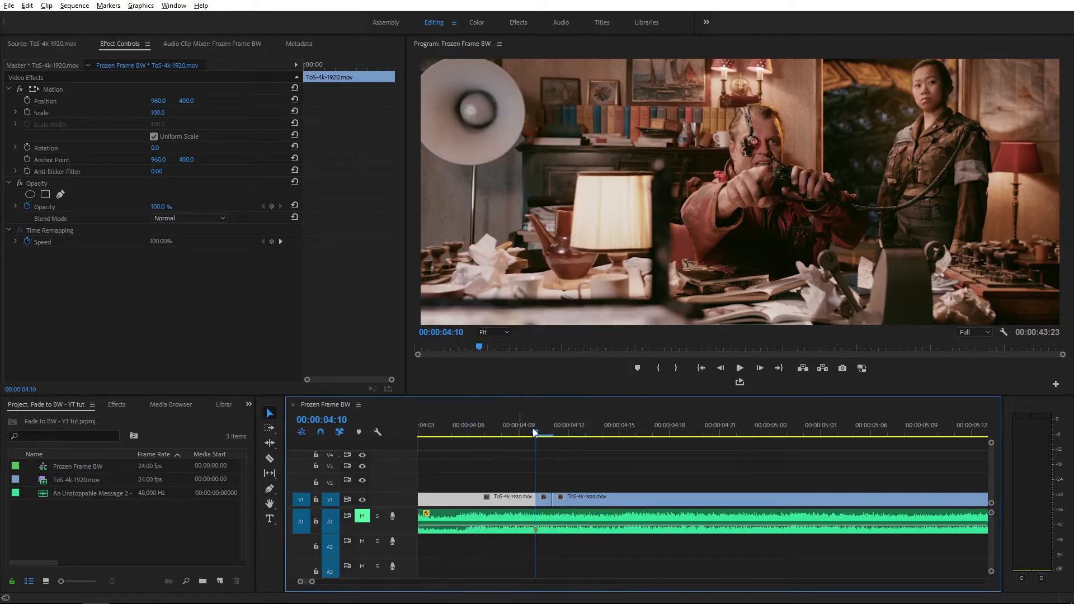
# Move the remaining footage after the held frame from V1 up to V2, keeping its start time
pyautogui.click(545, 503)
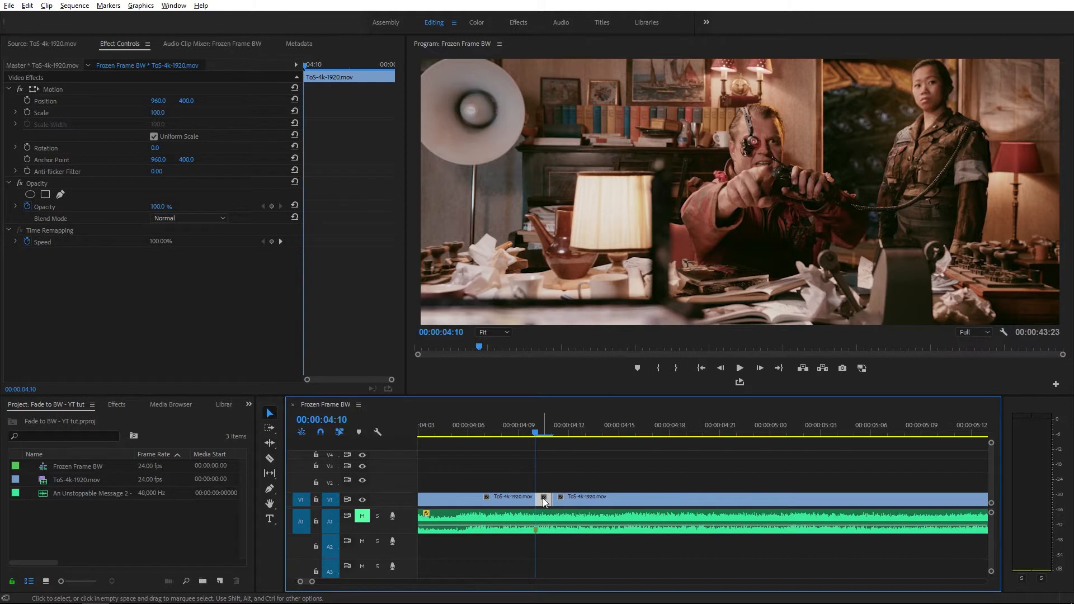
pyautogui.moveTo(626, 498)
pyautogui.mouseDown()
pyautogui.moveTo(632, 479)
pyautogui.moveTo(618, 485)
pyautogui.mouseUp()
pyautogui.press('-')
pyautogui.keyDown('alt'); pyautogui.scroll(-1, 502, 472); pyautogui.keyUp('alt')
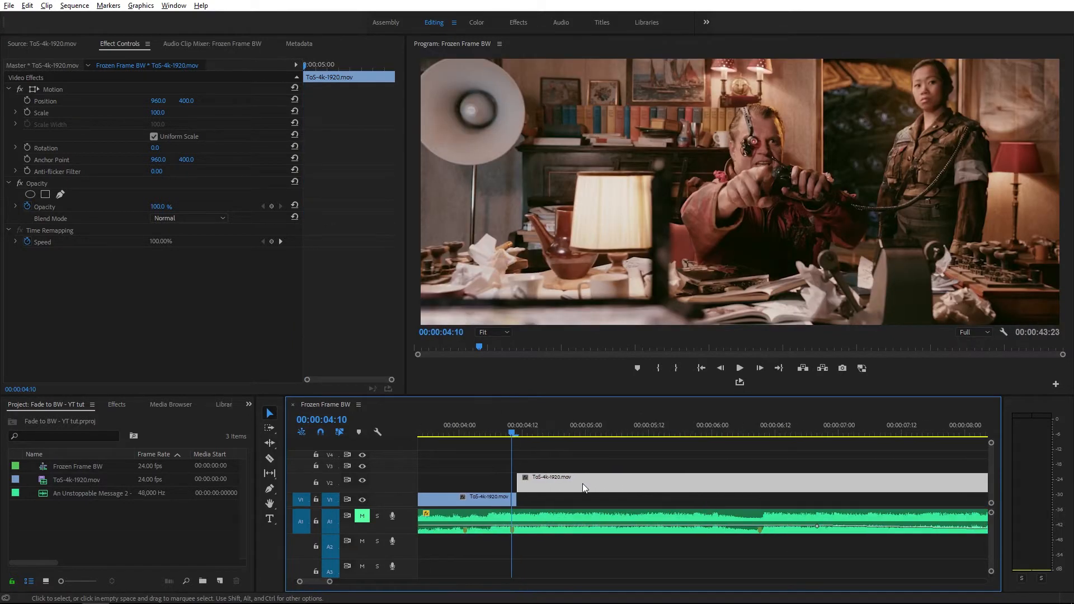
# Extend the end of the held frame on V1 to the next music marker, at about 00:00:06:09
pyautogui.click(515, 499)
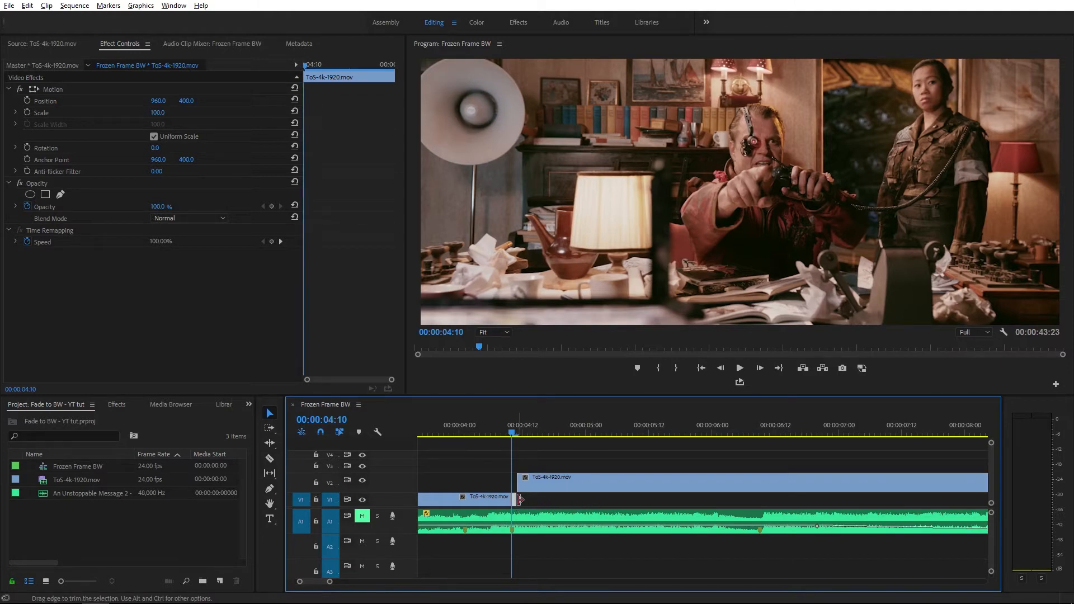
pyautogui.moveTo(515, 500); pyautogui.dragTo(760, 502)
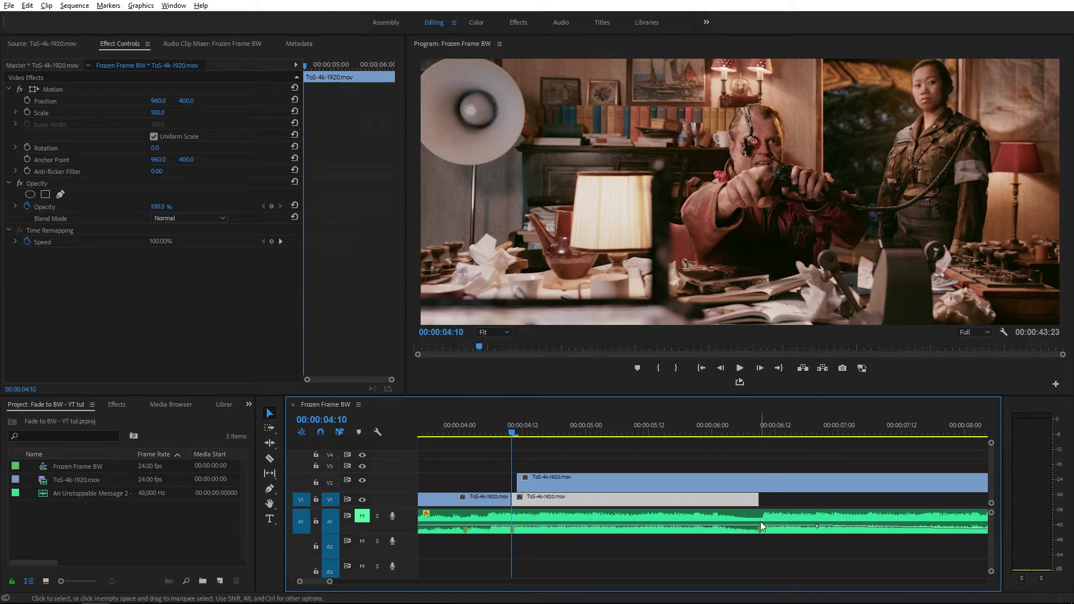
pyautogui.scroll(-3, 454, 502)
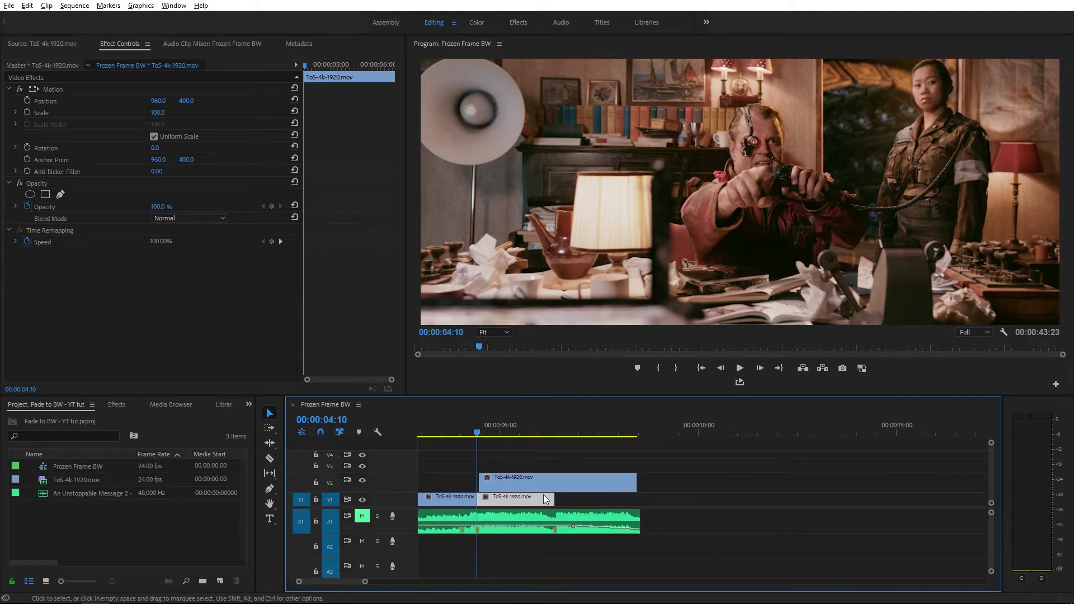
# Move the V2 clip back down to V1 so it starts directly after the held frame
pyautogui.click(516, 483)
pyautogui.moveTo(495, 482); pyautogui.dragTo(571, 498)
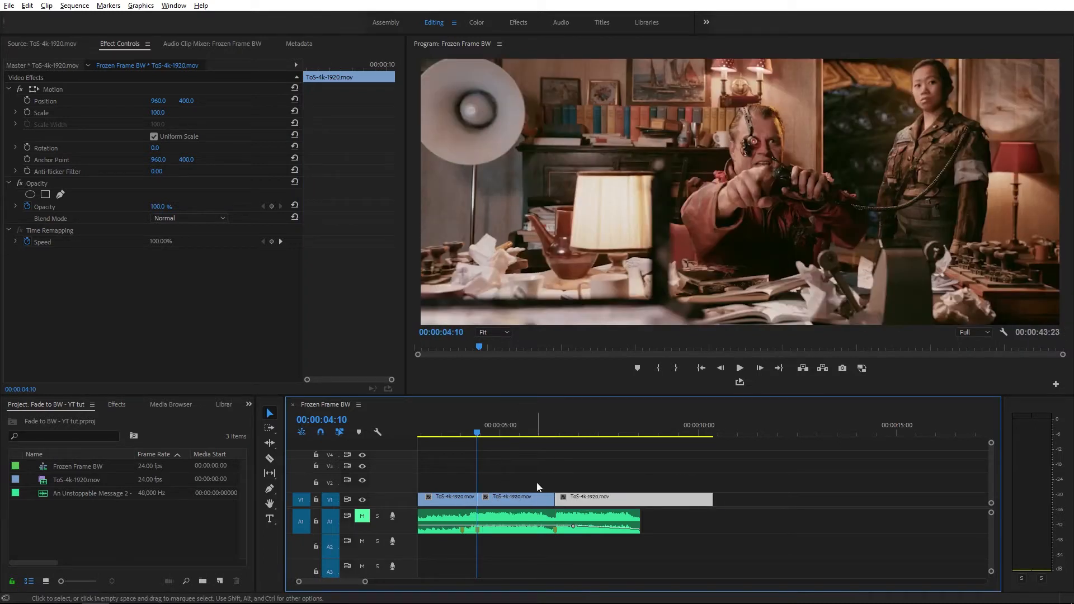
pyautogui.click(517, 474)
pyautogui.scroll(2, 517, 475)
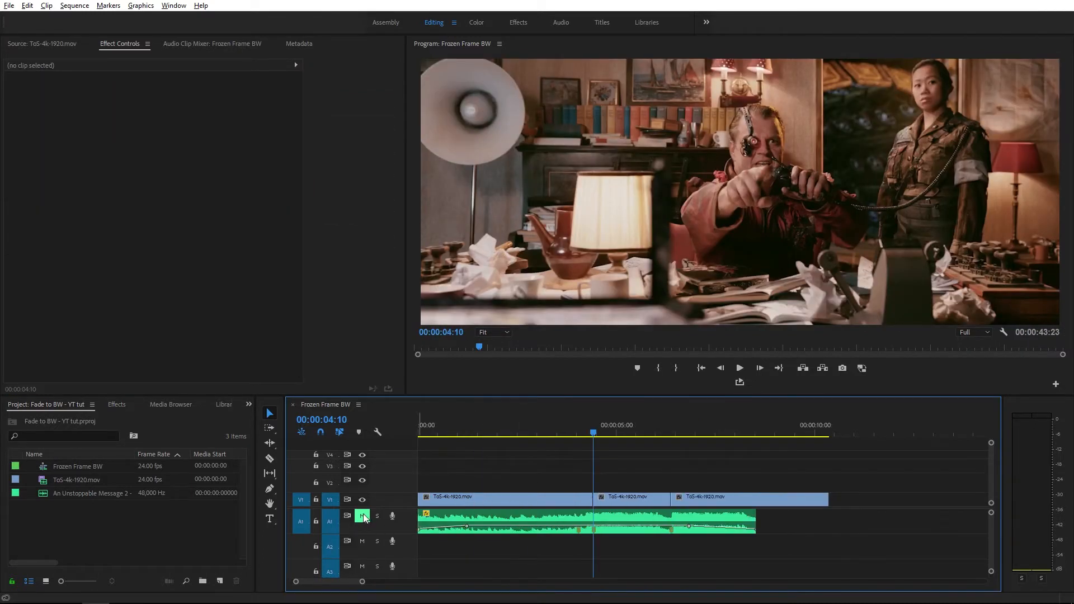
# Play the sequence through the frozen frame with the A1 music unmuted, stopping in the following clip
pyautogui.click(361, 518)
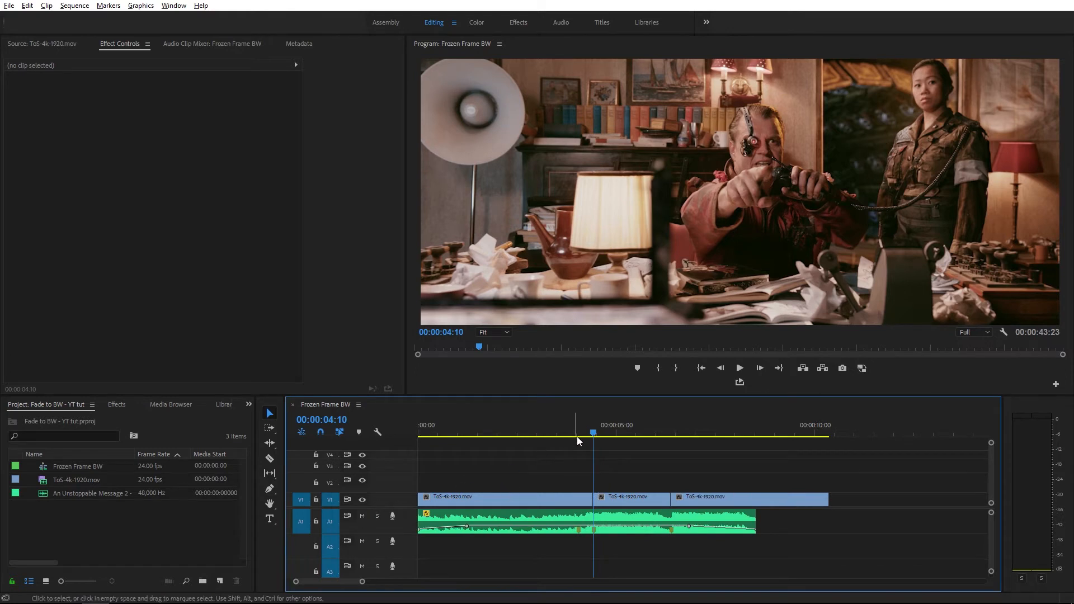
pyautogui.click(502, 431)
pyautogui.press('space')
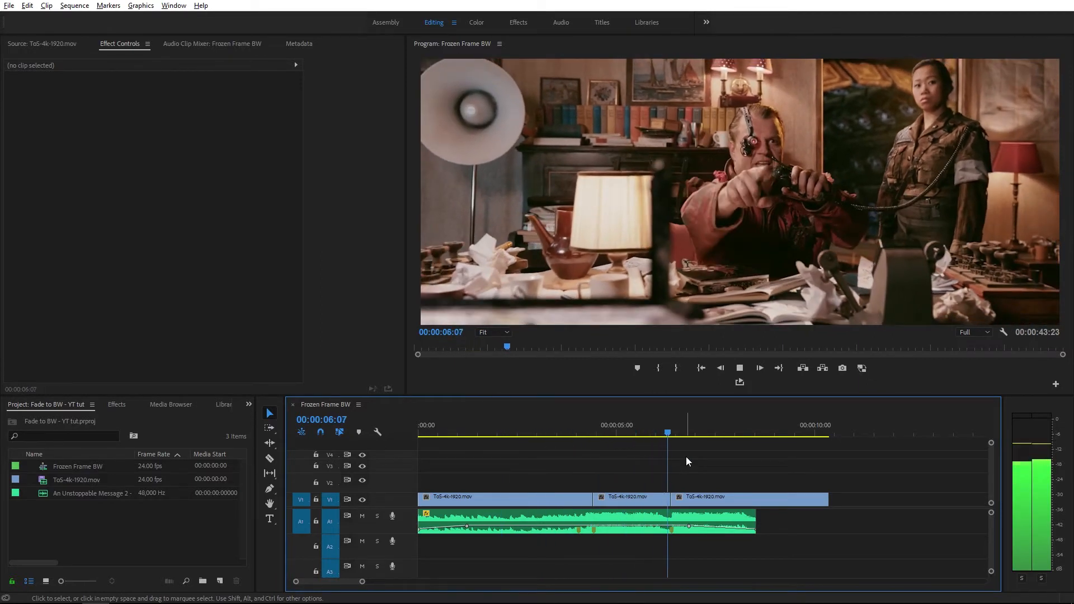
pyautogui.press('space')
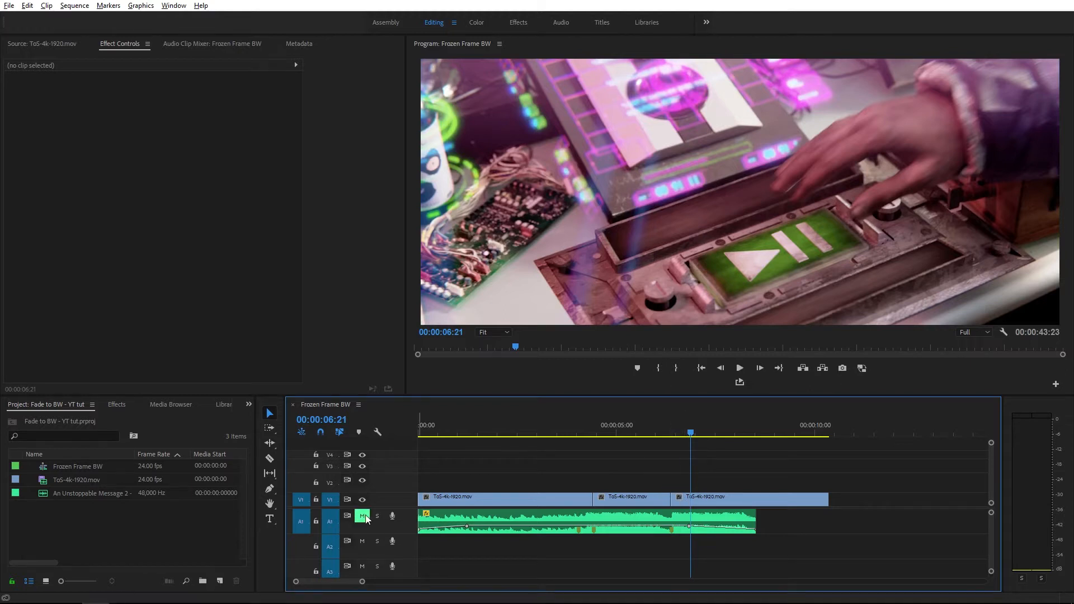
# Trim the last V1 clip's start to the hand movement at 00:00:06:20, close the gap, and trim its end to the end of the music
pyautogui.moveTo(690, 433); pyautogui.dragTo(677, 431)
pyautogui.click(714, 495)
pyautogui.press('Right')
pyautogui.press('Right')
pyautogui.press('Right')
pyautogui.press('Right')
pyautogui.press('Right')
pyautogui.press('Right')
pyautogui.press('Right')
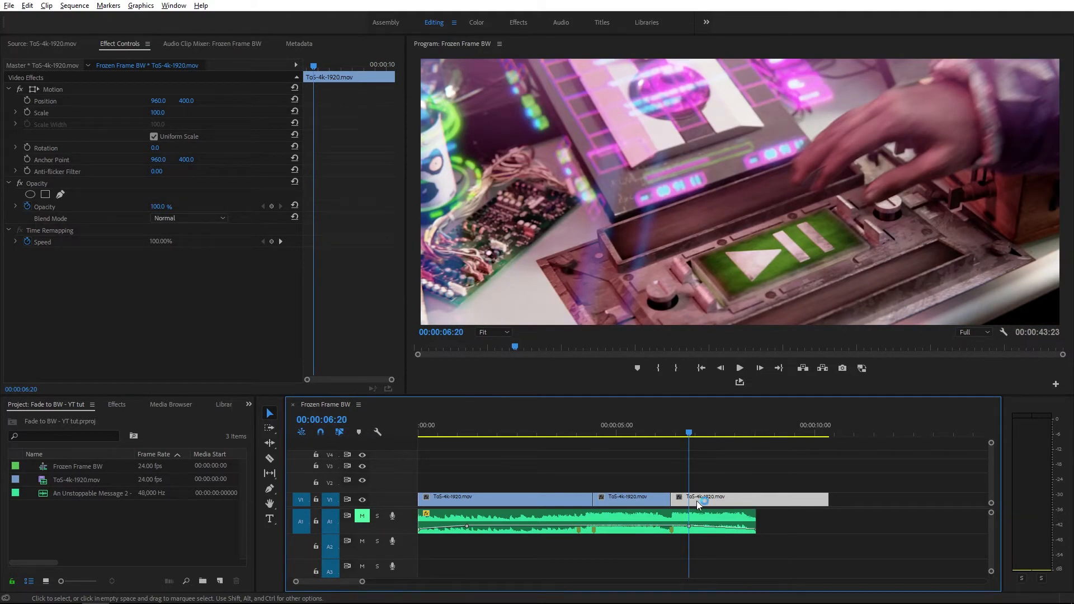
pyautogui.click(682, 497)
pyautogui.moveTo(681, 498); pyautogui.dragTo(715, 497)
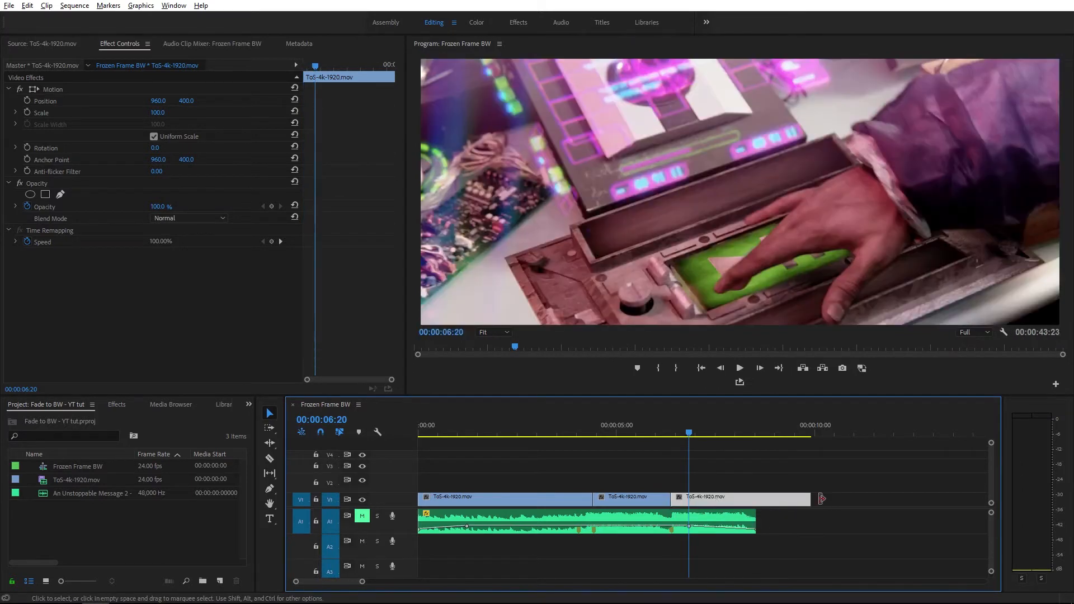
pyautogui.moveTo(814, 498); pyautogui.dragTo(756, 499)
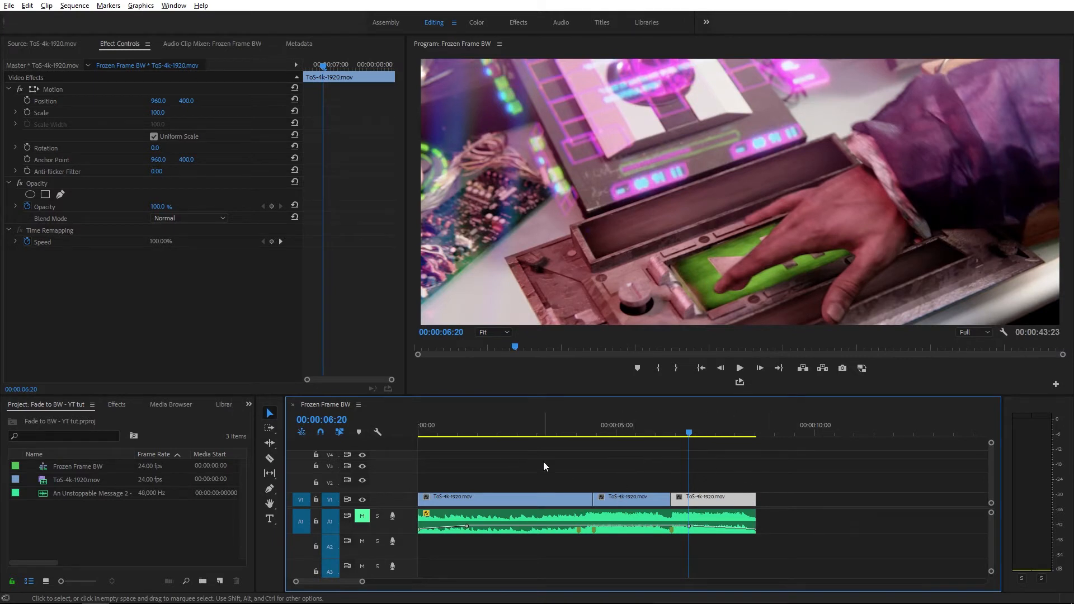
# Create a new adjustment layer in the project with the default settings
pyautogui.click(636, 498)
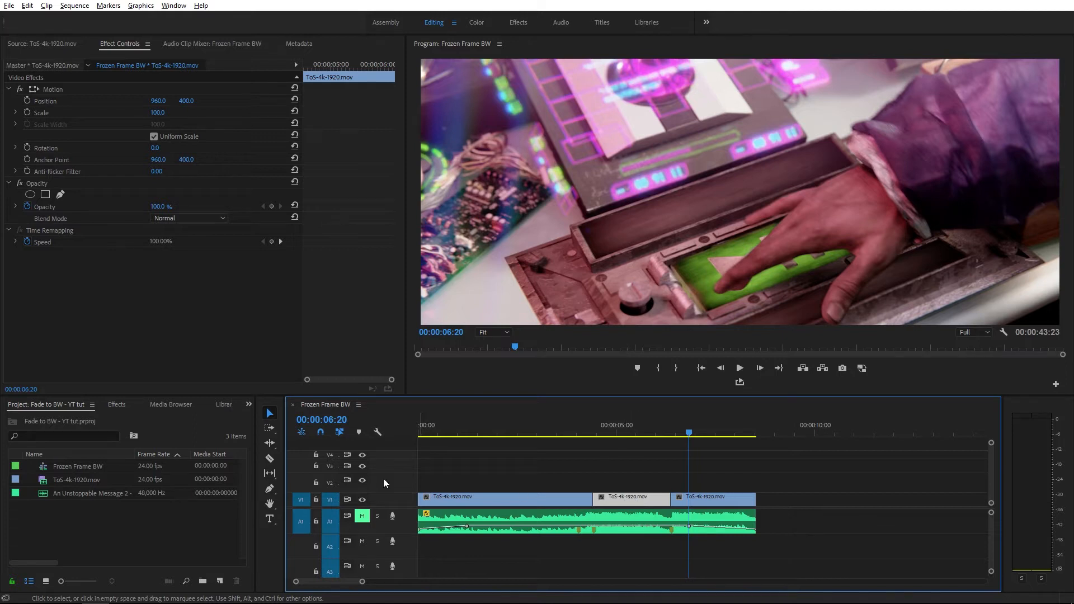
pyautogui.click(221, 559)
pyautogui.click(220, 580)
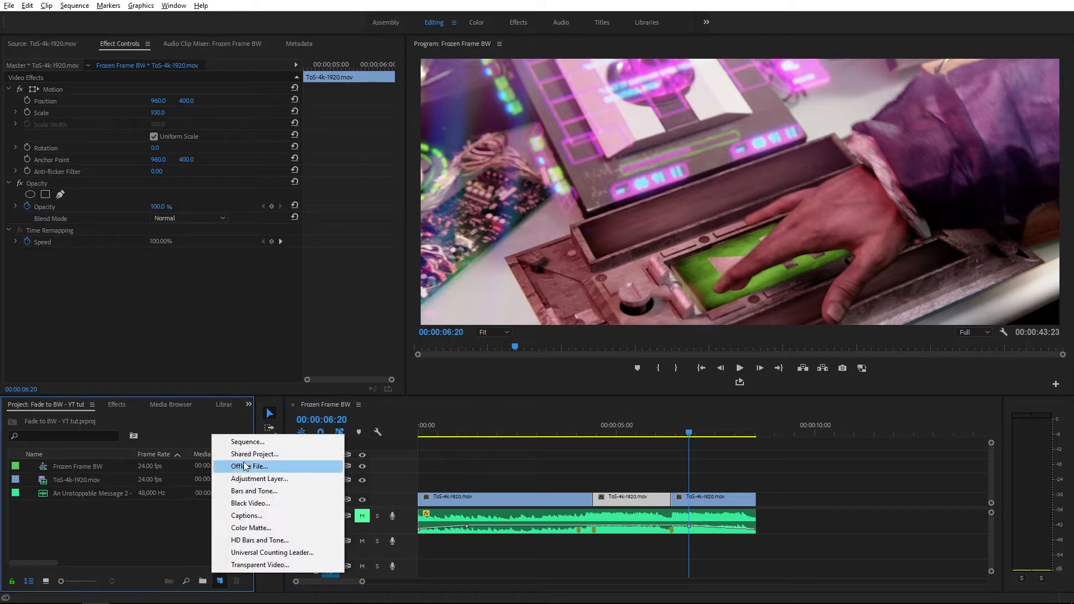
pyautogui.click(248, 479)
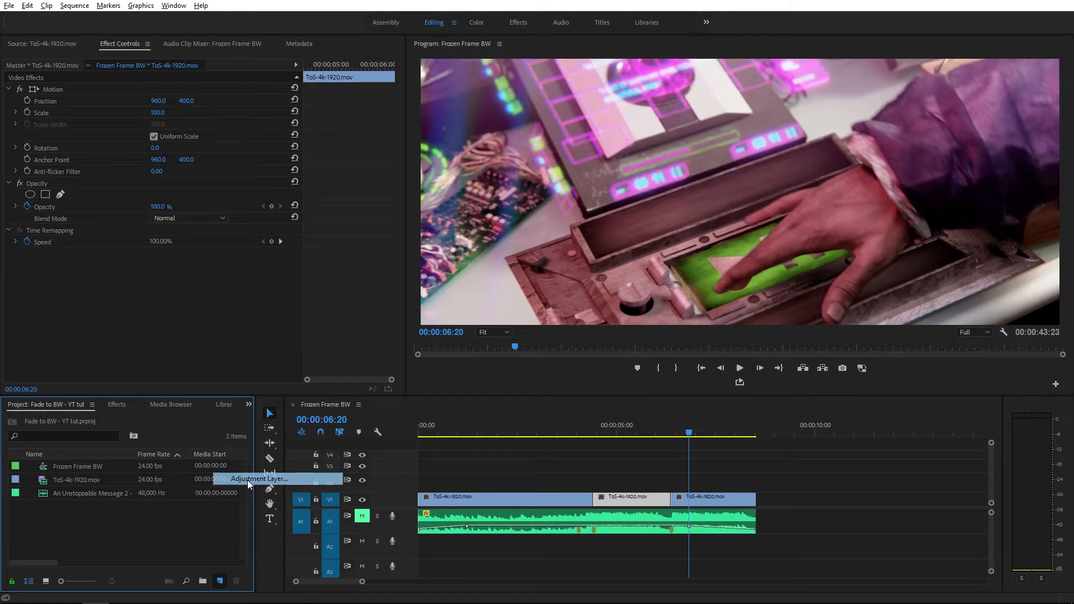
pyautogui.click(557, 340)
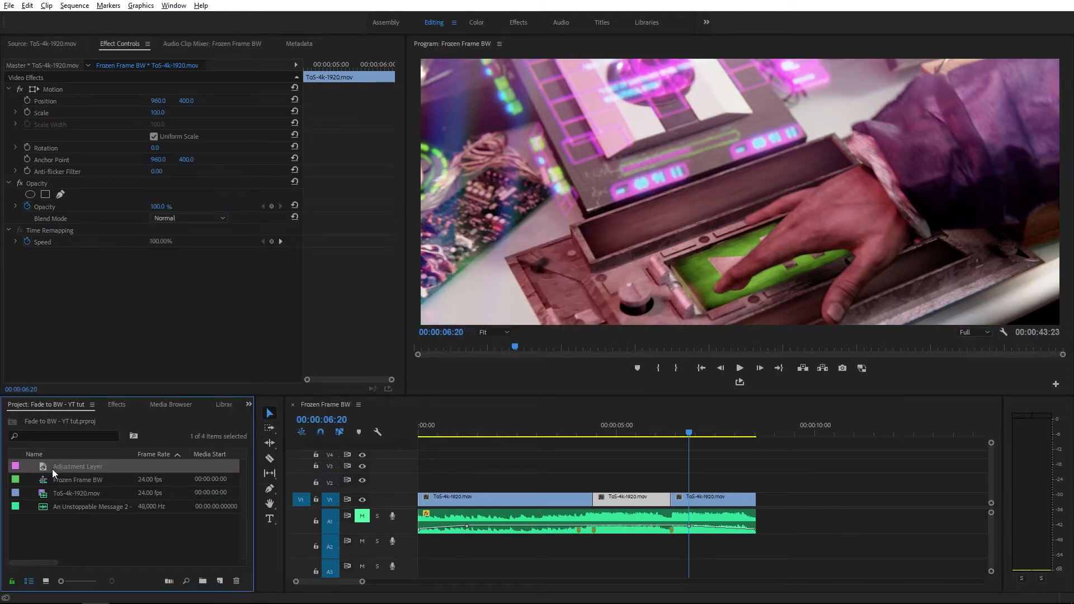
# Place the adjustment layer on V2 above the held frame and trim its end to match the held frame
pyautogui.moveTo(76, 468); pyautogui.dragTo(597, 479)
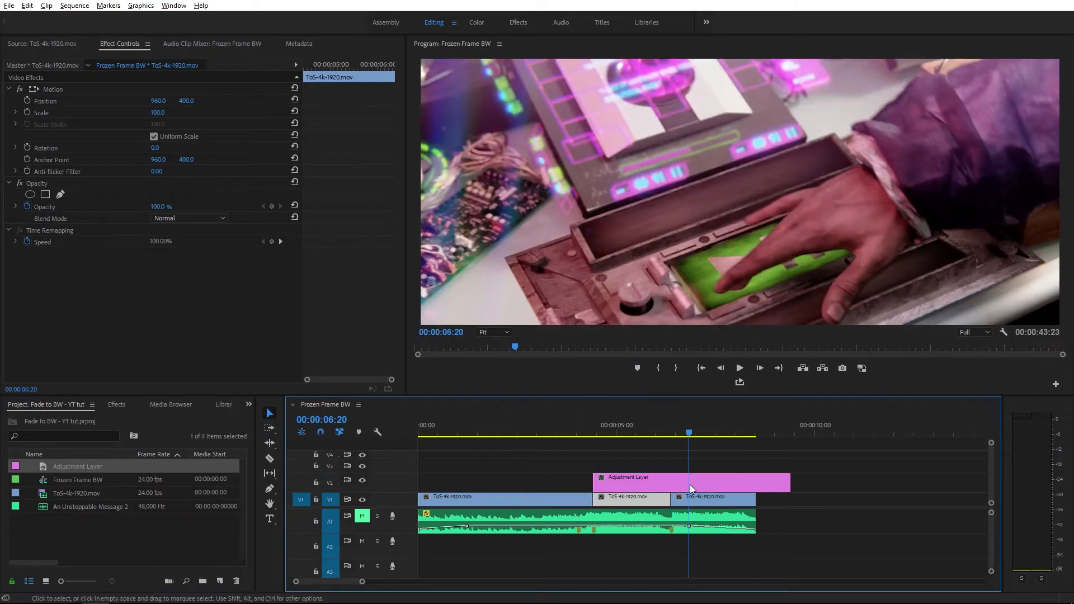
pyautogui.moveTo(785, 478); pyautogui.dragTo(670, 482)
pyautogui.scroll(3, 604, 468)
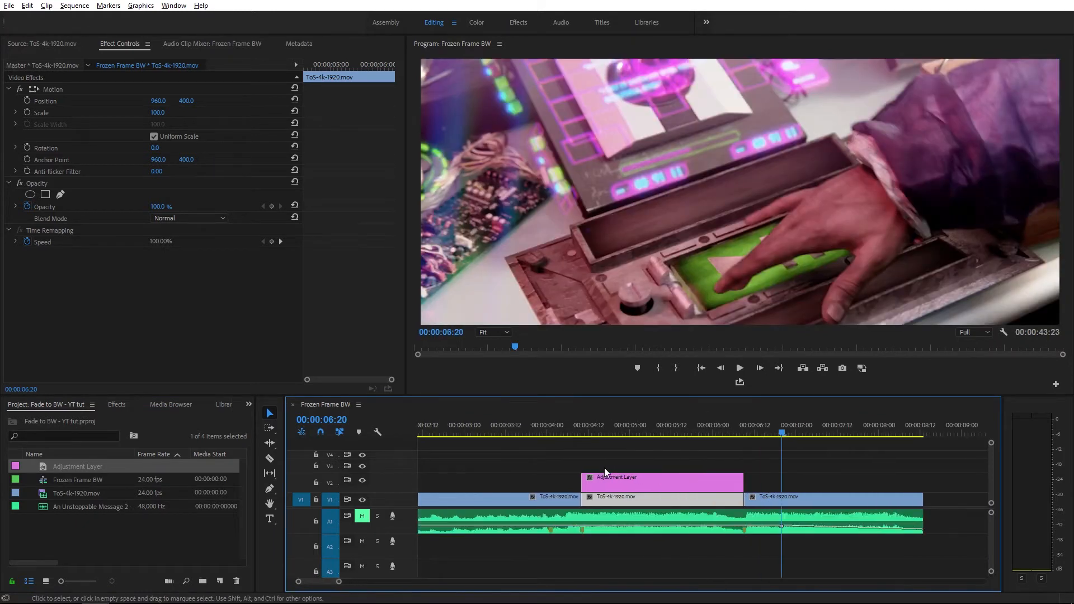
# Save the project and extend the adjustment layer's start back to the music marker just before the freeze
pyautogui.click(609, 484)
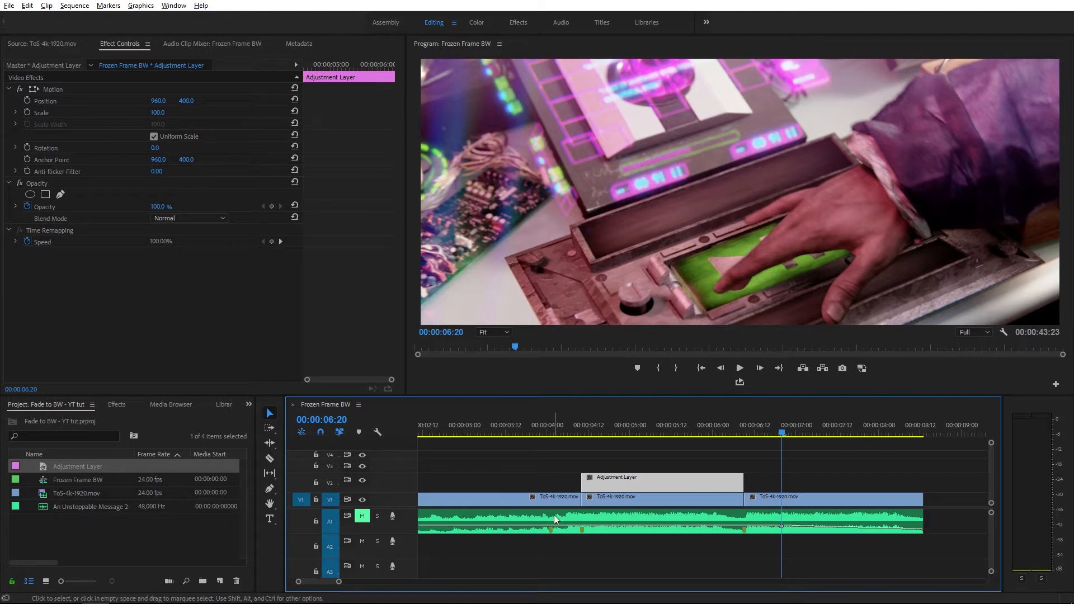
pyautogui.click(587, 511)
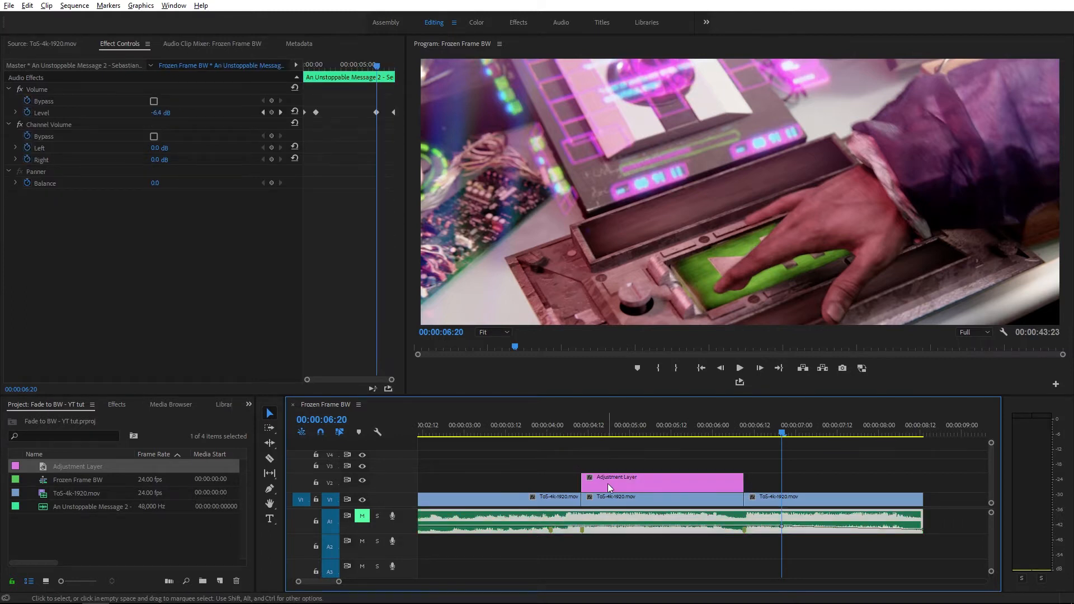
pyautogui.click(630, 480)
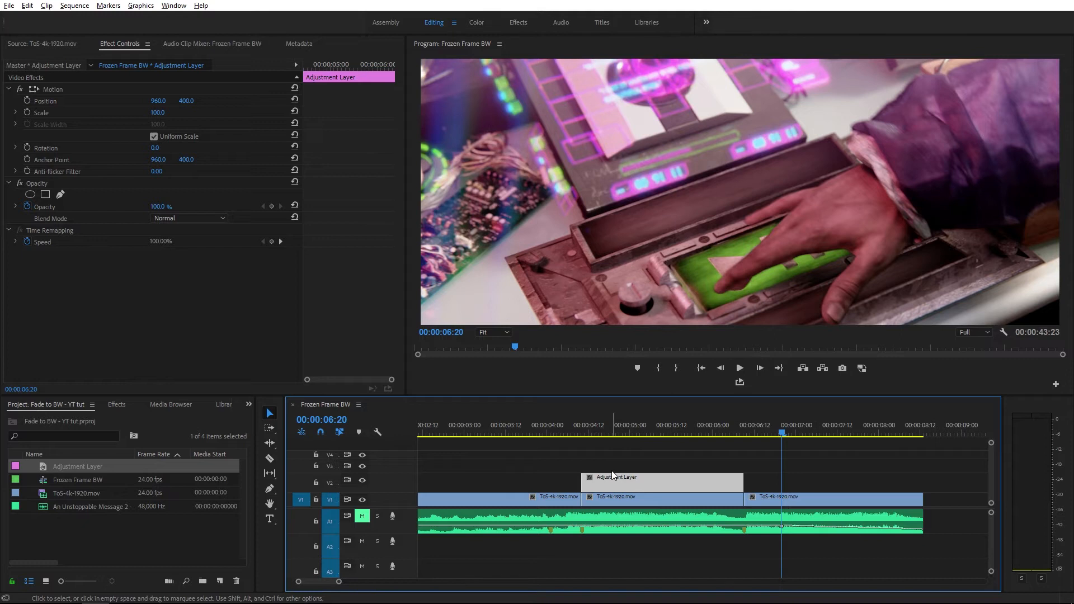
pyautogui.hotkey('ctrl', 's')
pyautogui.moveTo(580, 477); pyautogui.dragTo(551, 477)
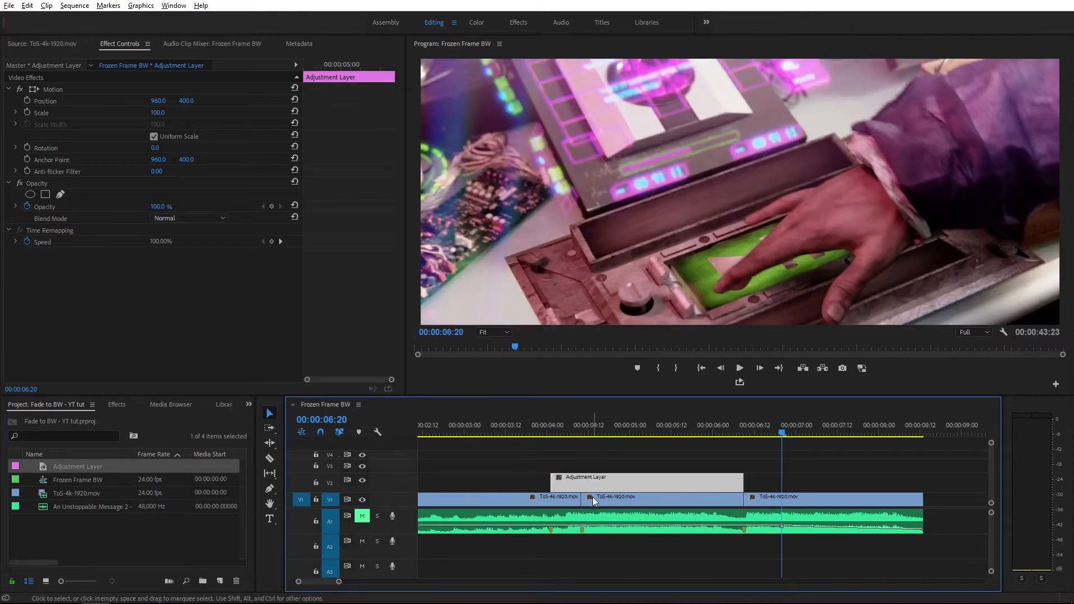
pyautogui.click(628, 499)
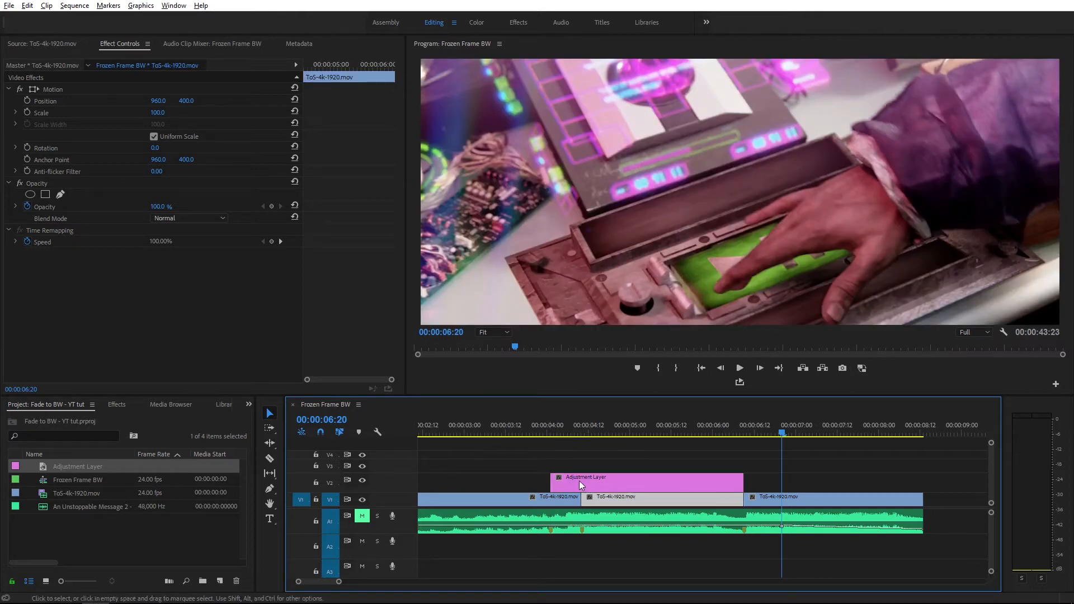
pyautogui.click(603, 483)
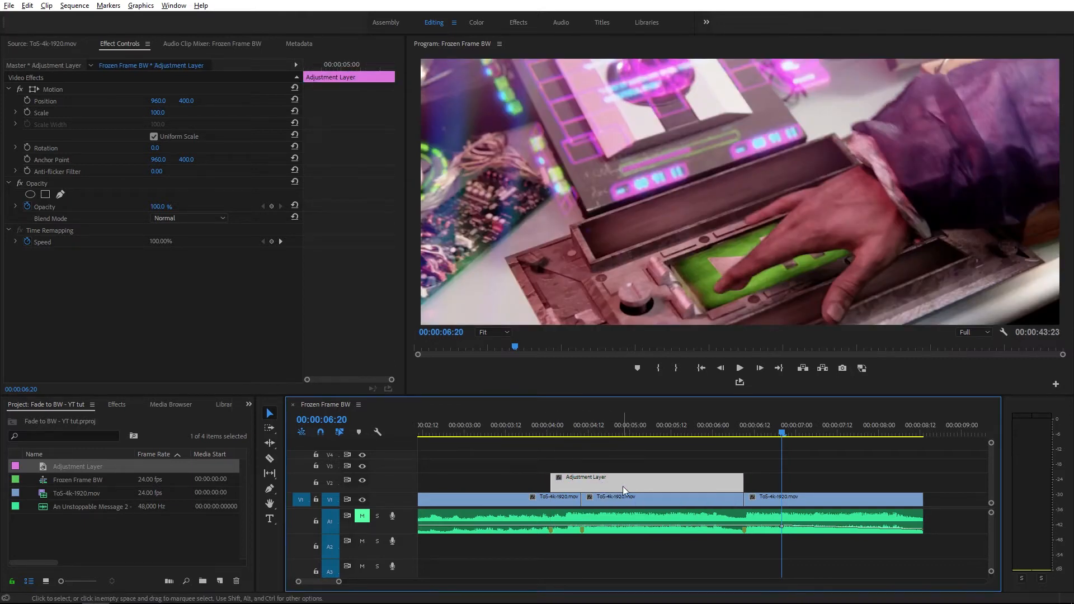
pyautogui.keyDown('ctrl'); pyautogui.click(550, 529); pyautogui.keyUp('ctrl')
pyautogui.click(492, 495)
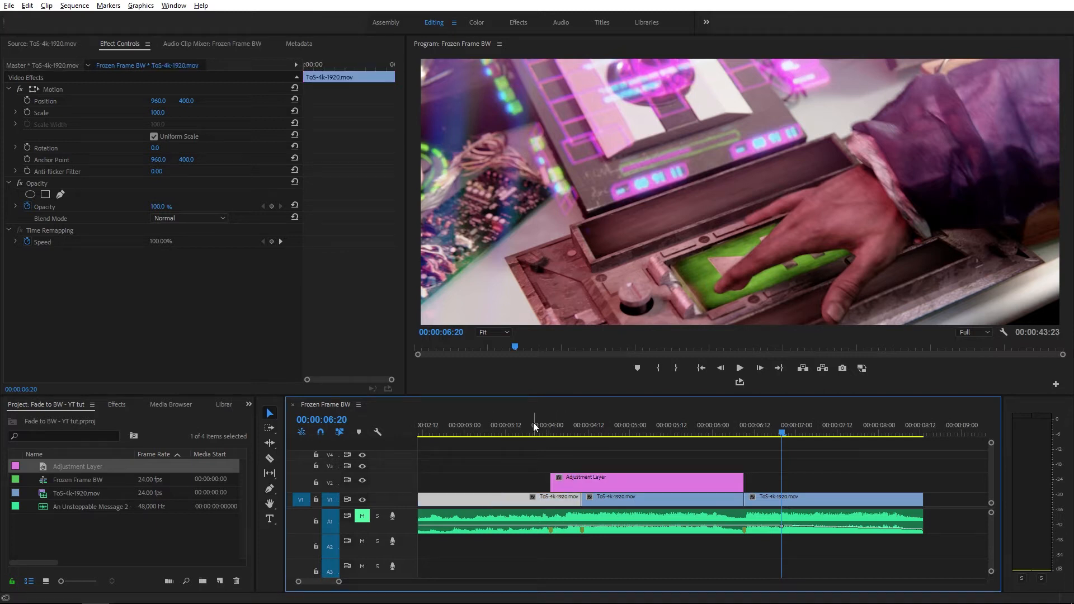
# Play the sequence up to the held frame at 00:00:04:21 and select the adjustment layer on V2
pyautogui.click(536, 421)
pyautogui.press('space')
pyautogui.press('space')
pyautogui.click(647, 478)
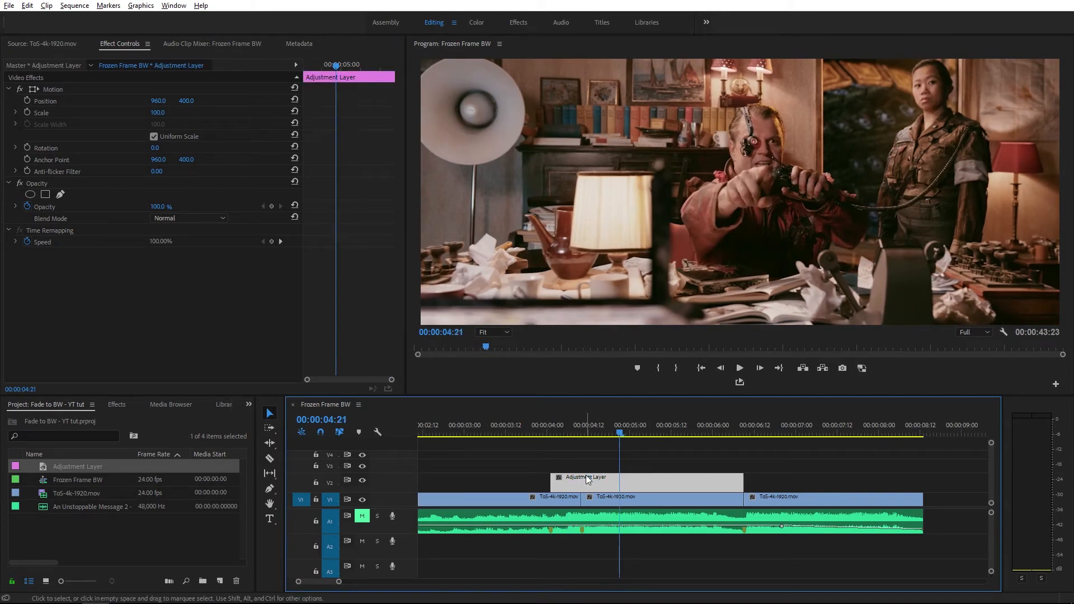
pyautogui.hotkey('shift', '1')
pyautogui.hotkey('shift', '3')
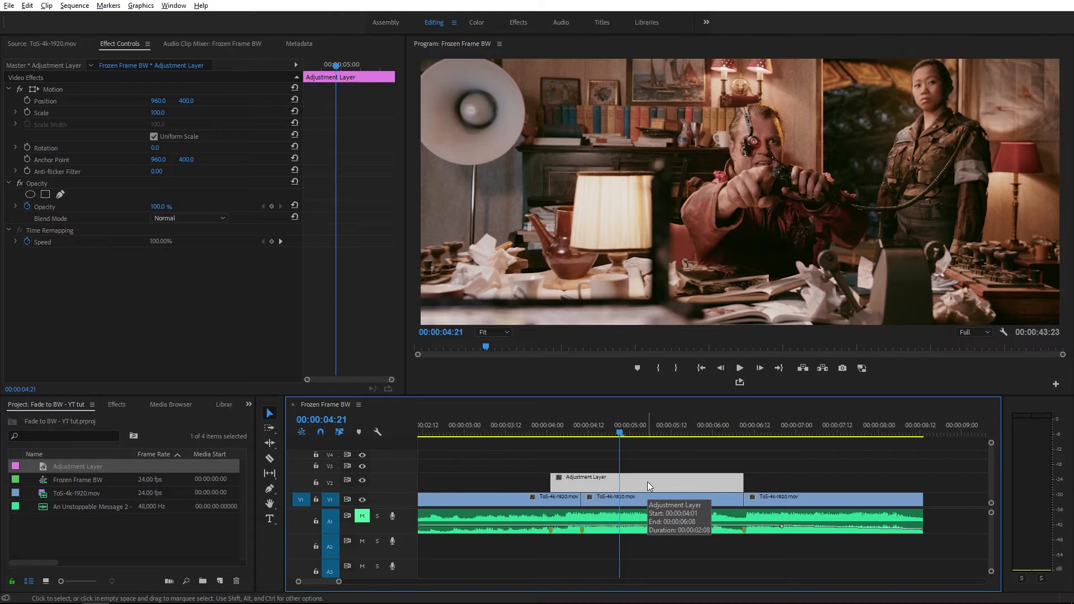
# Search the effects for "mono" and open the Monochrome folder of the Lumetri presets
pyautogui.click(118, 410)
pyautogui.click(8, 435)
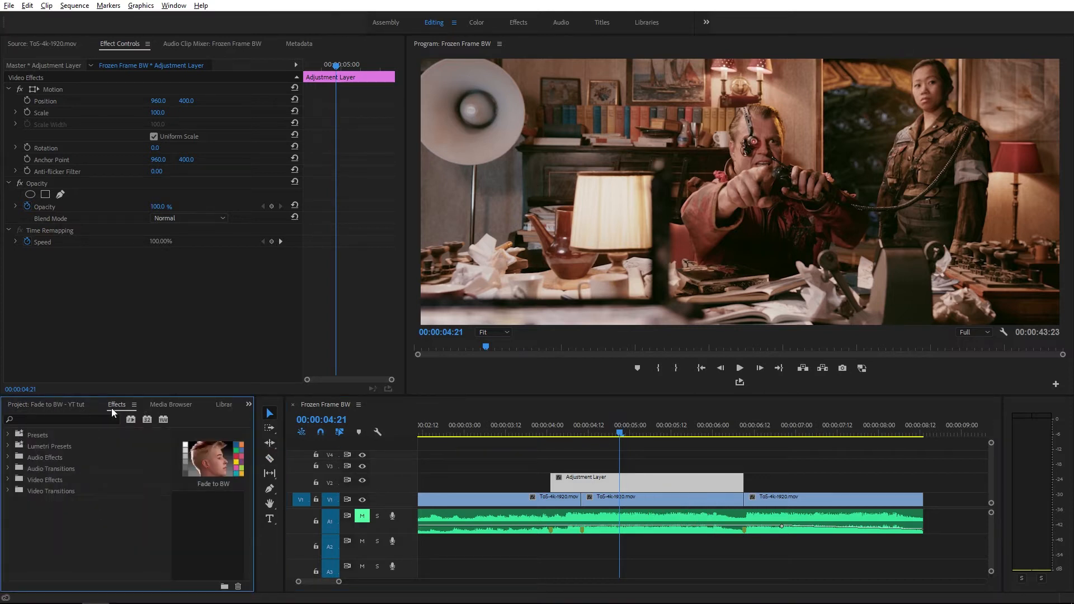
pyautogui.click(172, 8)
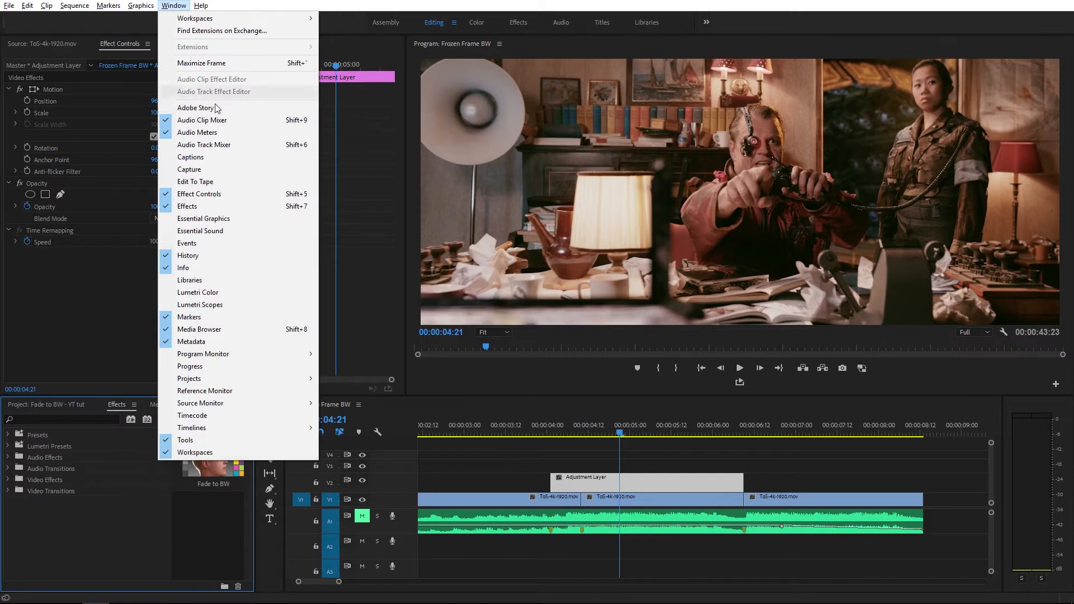
pyautogui.click(207, 207)
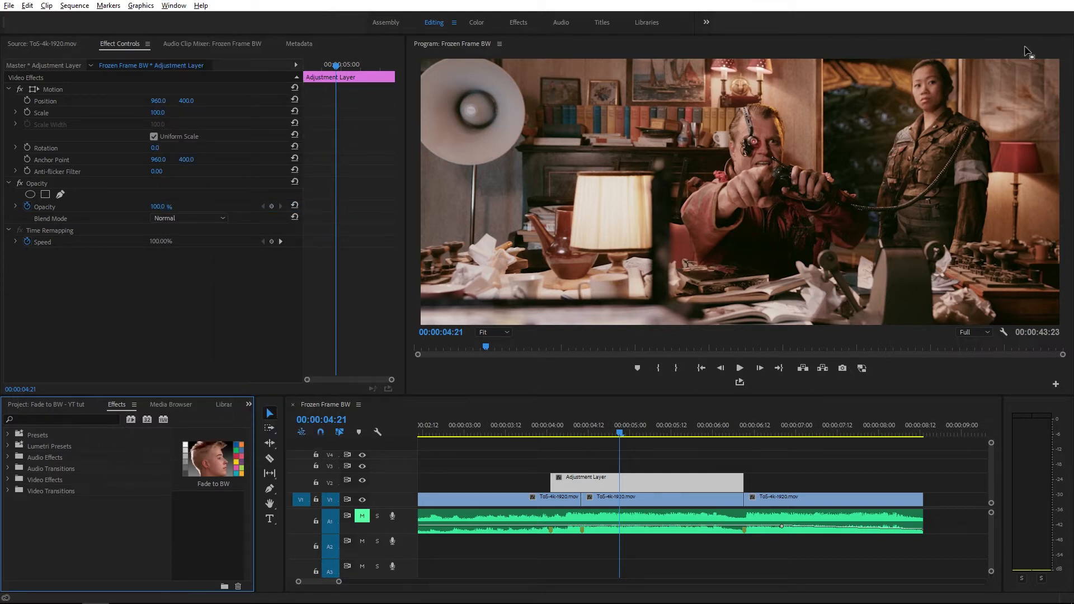
pyautogui.click(50, 420)
pyautogui.write('mono')
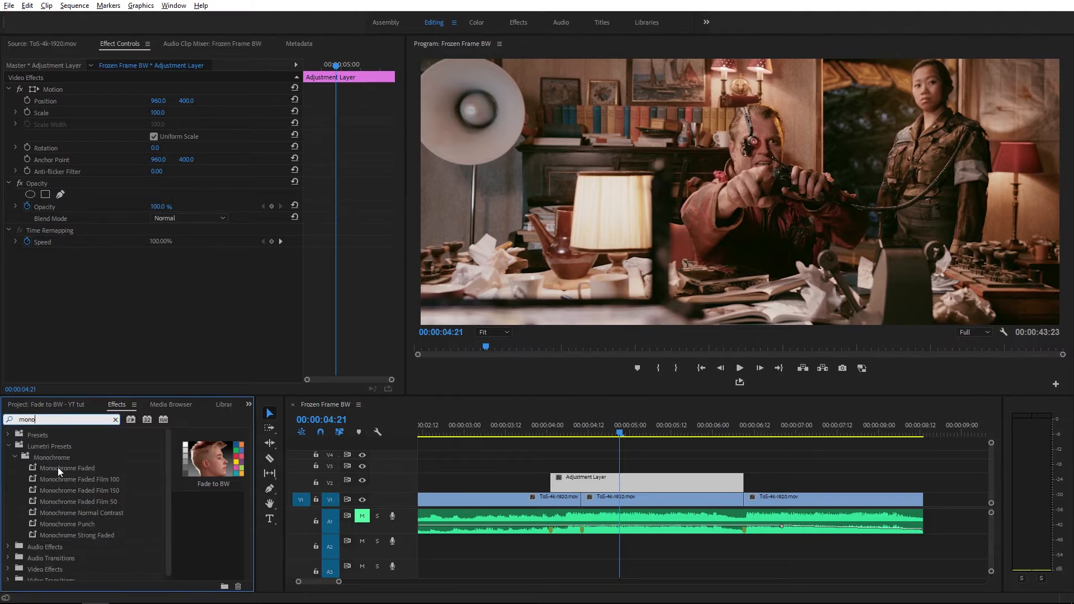
pyautogui.click(51, 457)
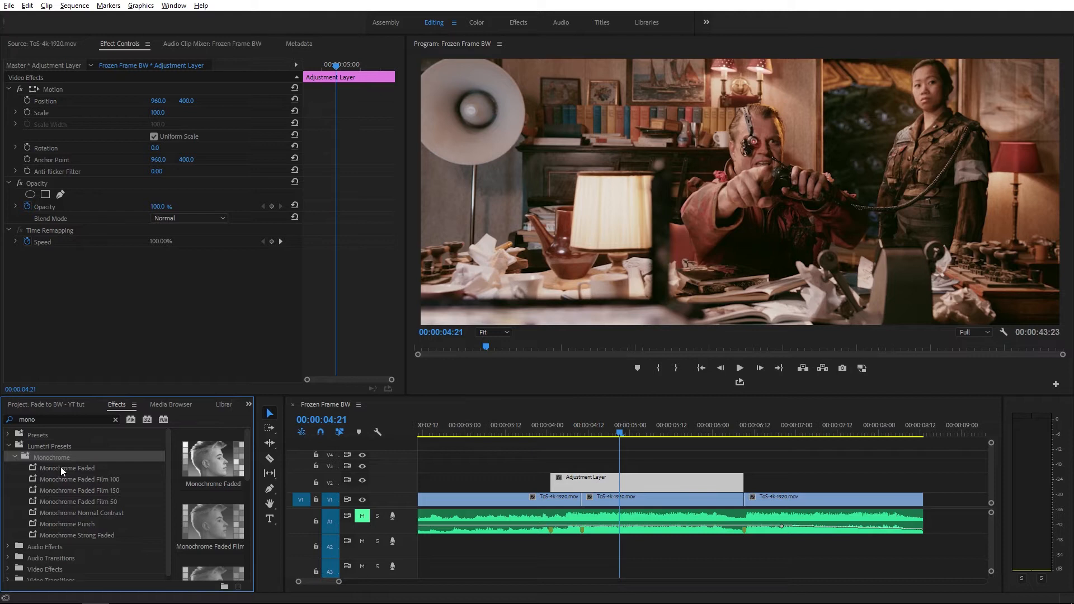
# Compare the monochrome preset thumbnails and try Monochrome Strong Faded and Monochrome Punch on the adjustment layer, undoing each
pyautogui.click(88, 468)
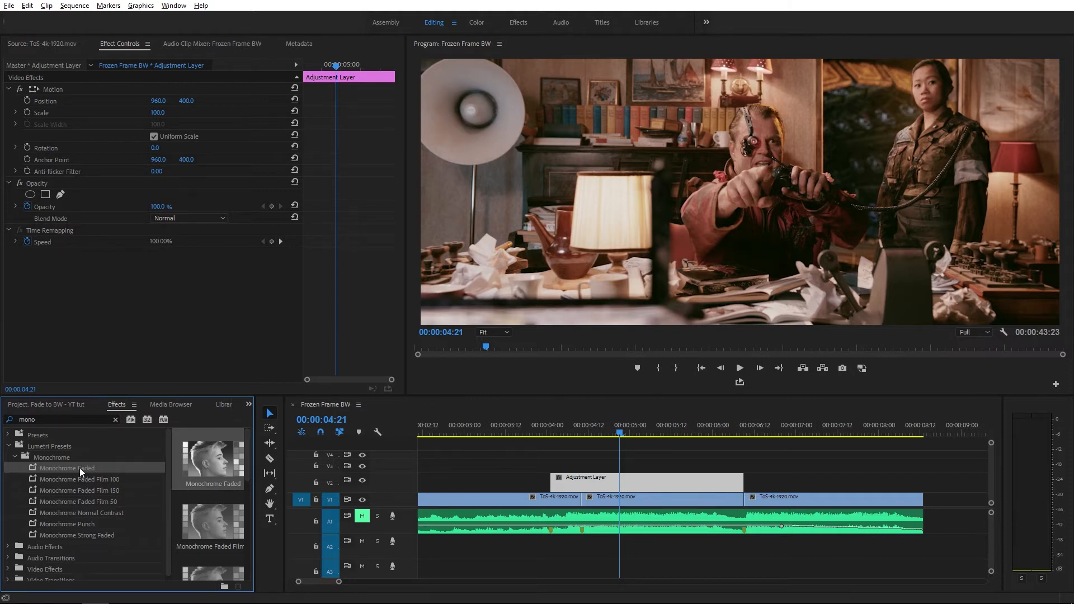
pyautogui.moveTo(247, 451); pyautogui.dragTo(247, 538)
pyautogui.click(220, 490)
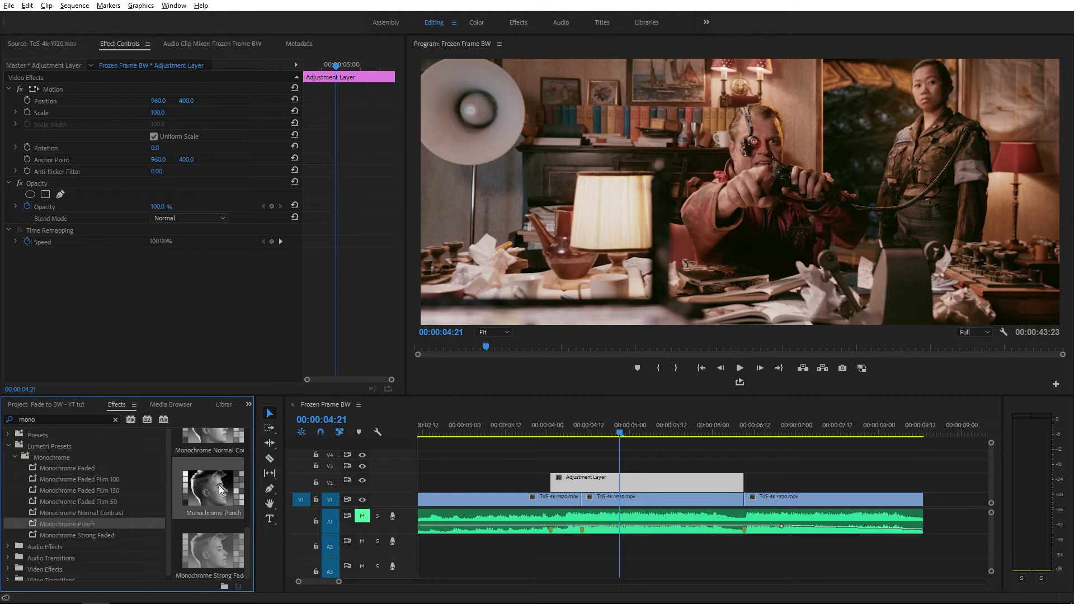
pyautogui.moveTo(249, 544); pyautogui.dragTo(250, 546)
pyautogui.click(208, 553)
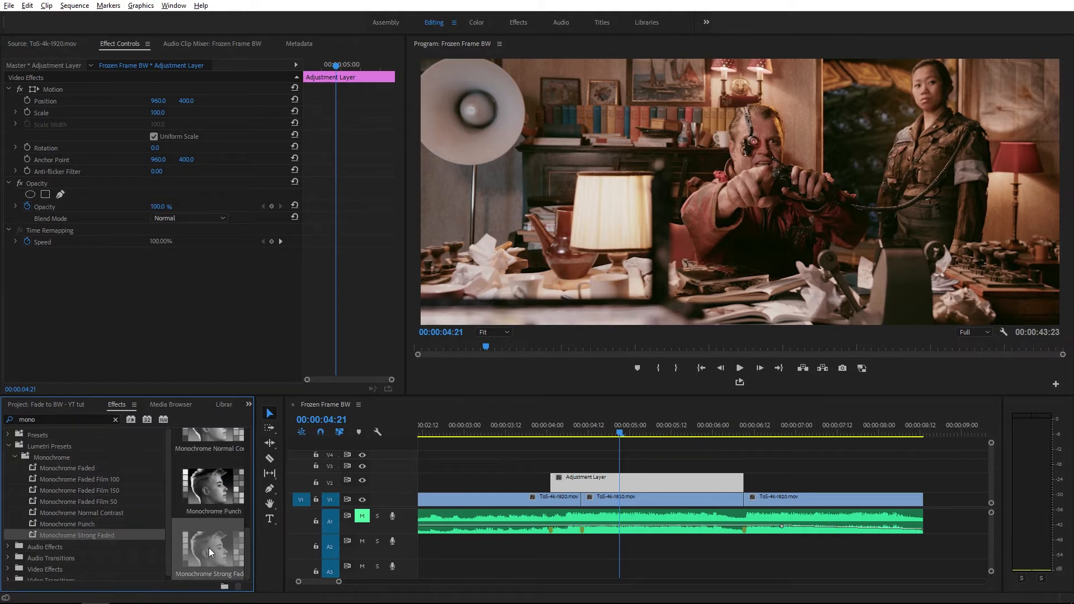
pyautogui.moveTo(209, 549); pyautogui.dragTo(639, 482)
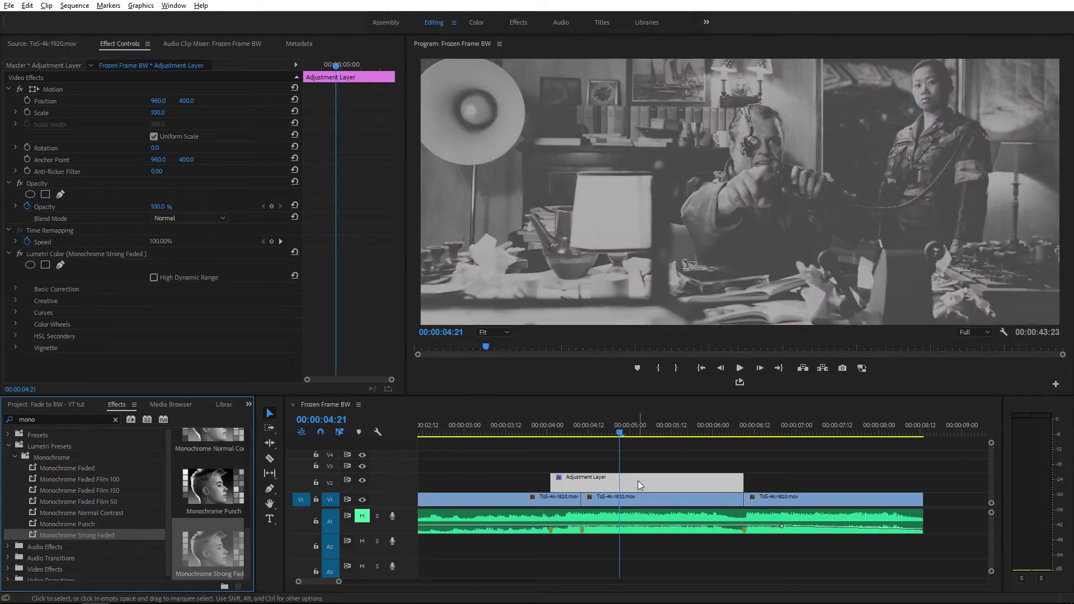
pyautogui.hotkey('ctrl', 'z')
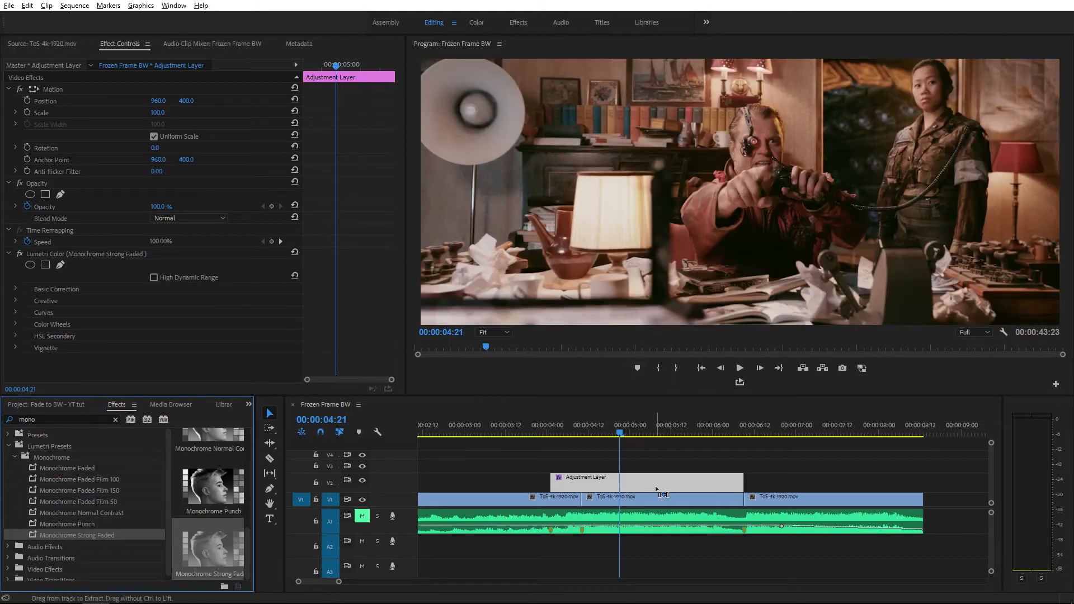
pyautogui.moveTo(78, 523); pyautogui.dragTo(637, 484)
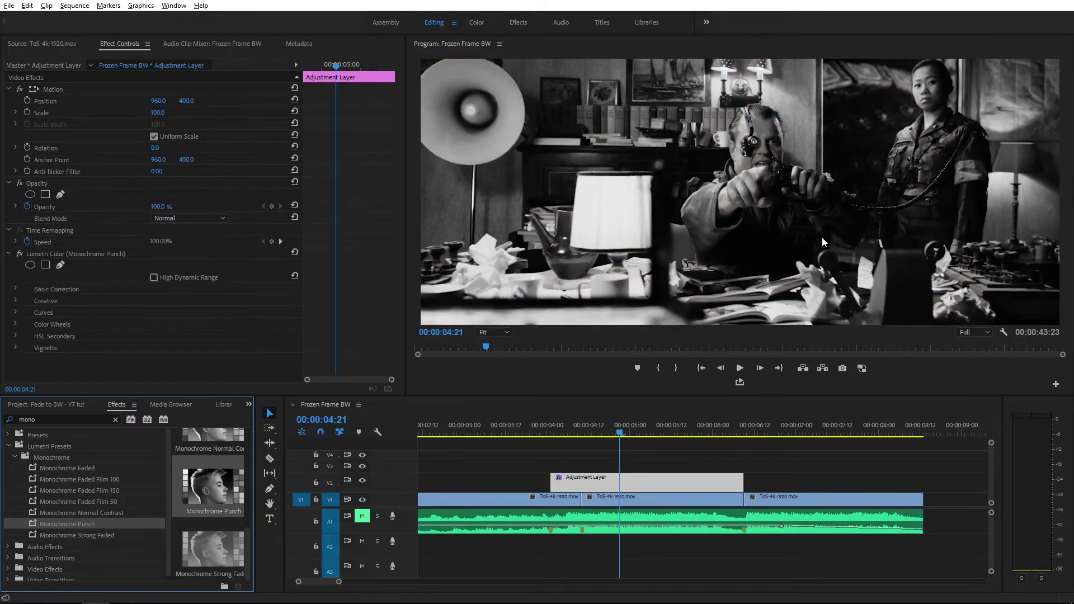
pyautogui.hotkey('ctrl', 'z')
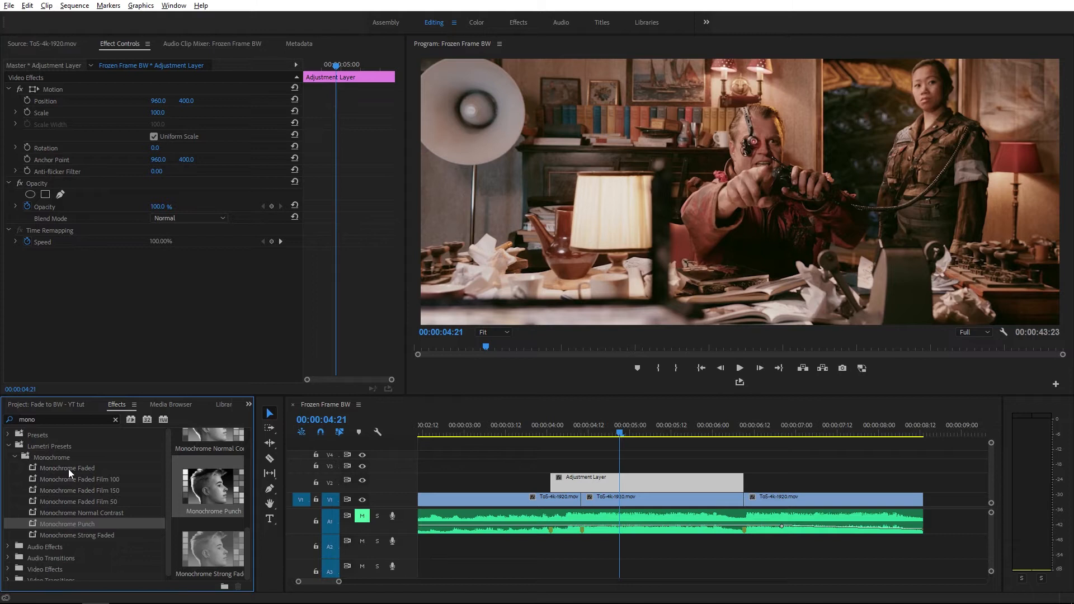
# Apply the Monochrome Faded Lumetri preset to the adjustment layer and keep that layer selected
pyautogui.moveTo(65, 469); pyautogui.dragTo(663, 481)
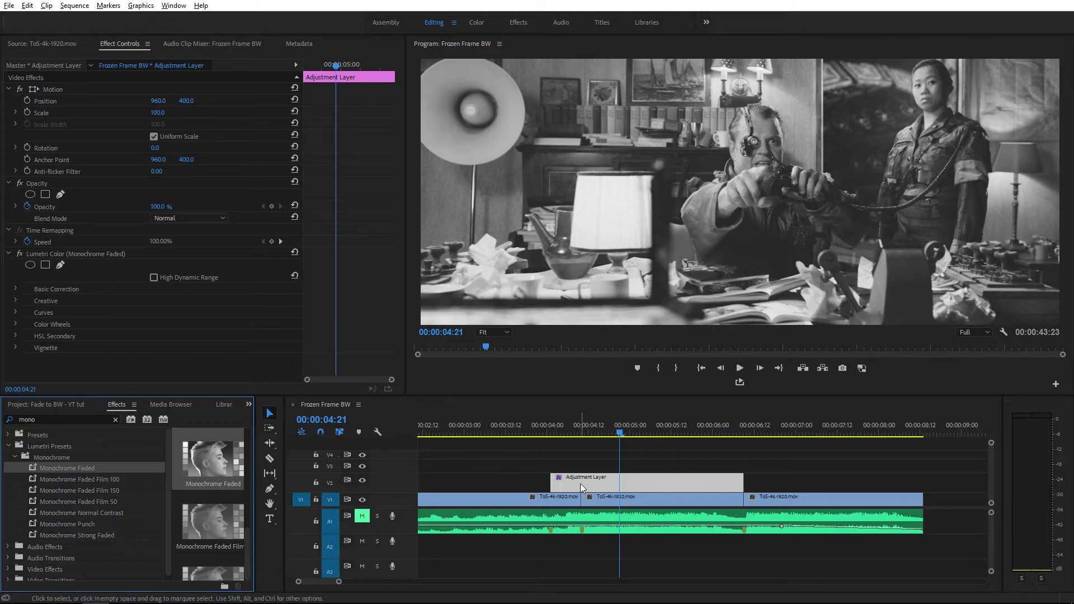
pyautogui.click(639, 483)
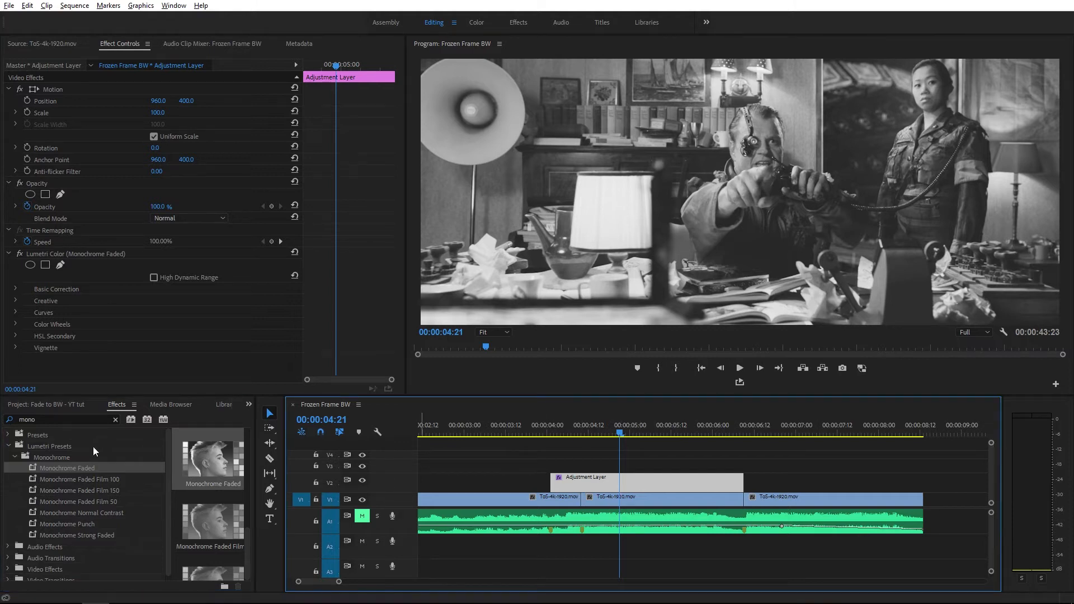
pyautogui.click(112, 42)
pyautogui.click(629, 482)
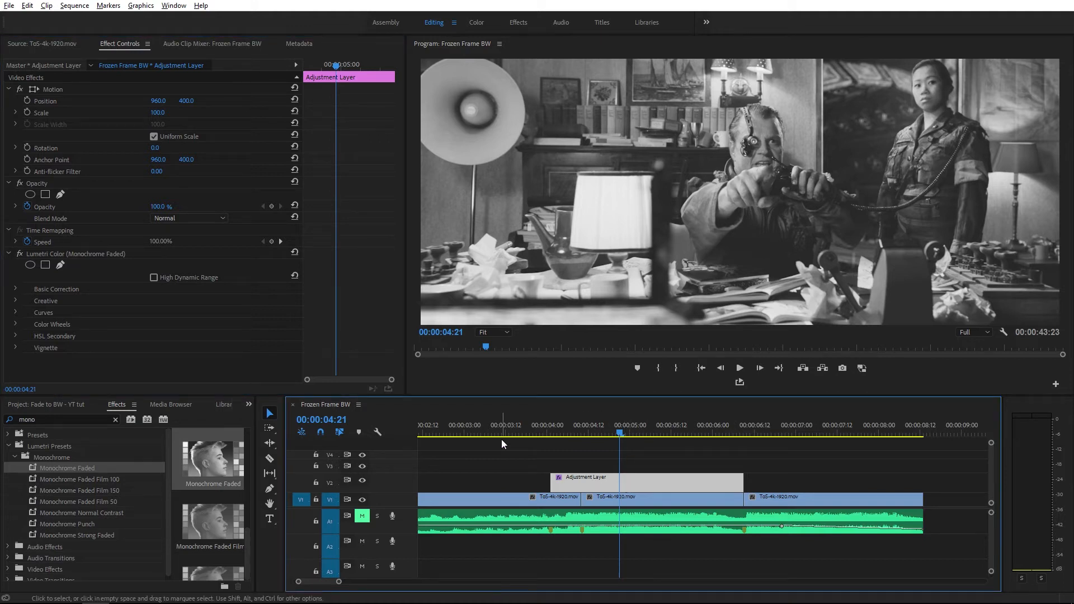
# Set the Creative Intensity of the adjustment layer's Lumetri Color effect to 120 and turn on Intensity keyframing at 00:00:04:21
pyautogui.click(48, 253)
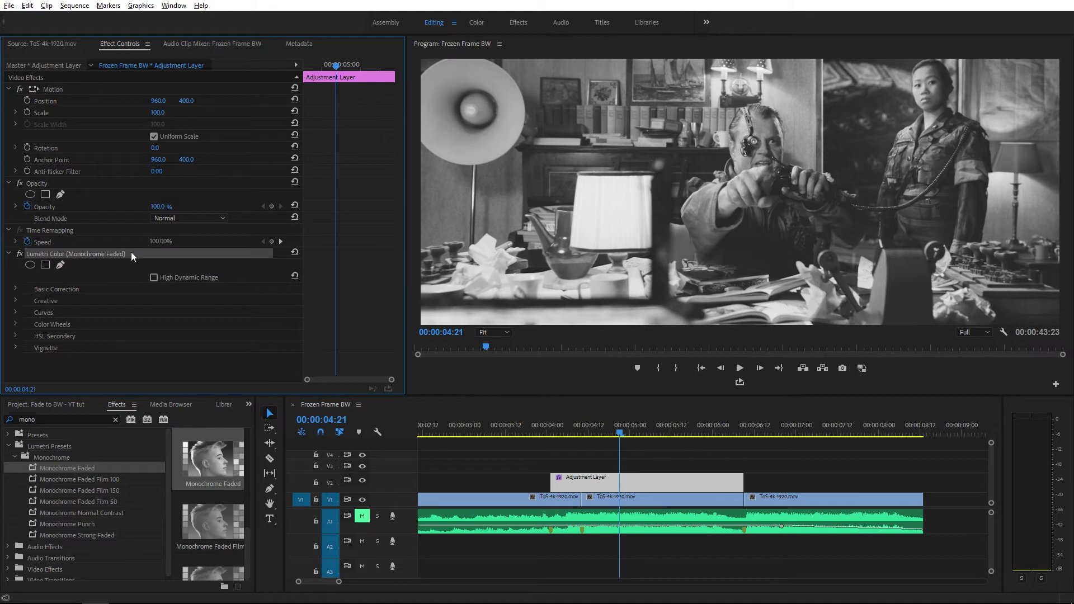
pyautogui.click(15, 301)
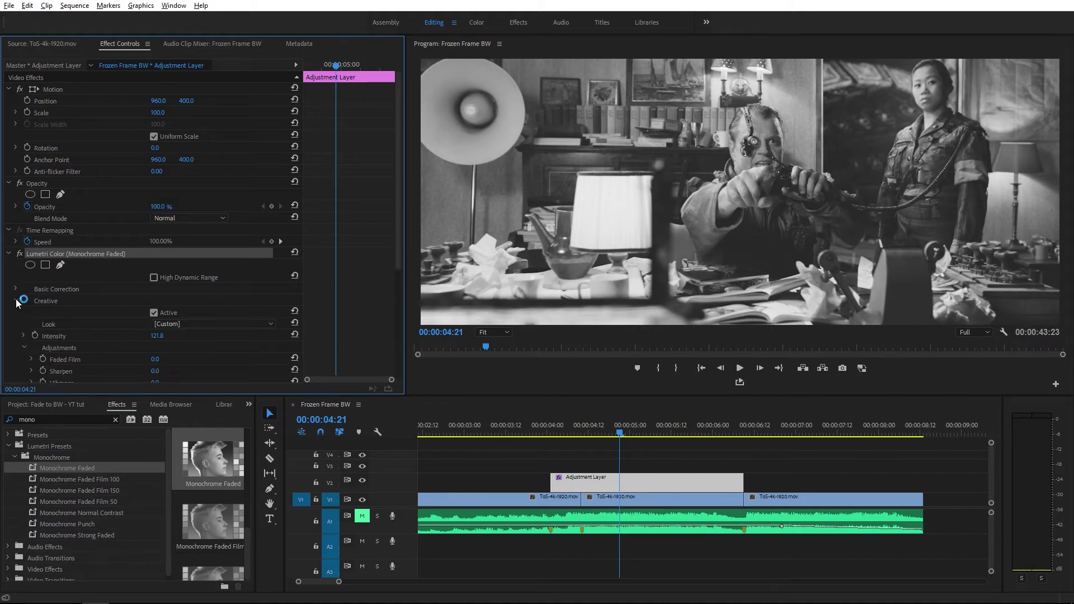
pyautogui.click(53, 336)
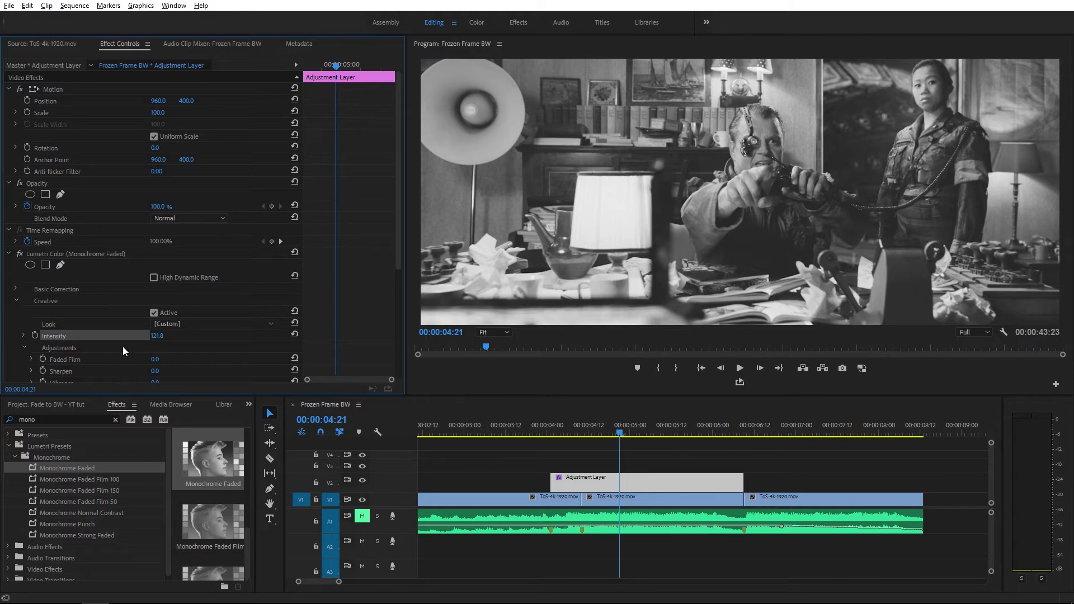
pyautogui.moveTo(167, 339); pyautogui.dragTo(95, 339)
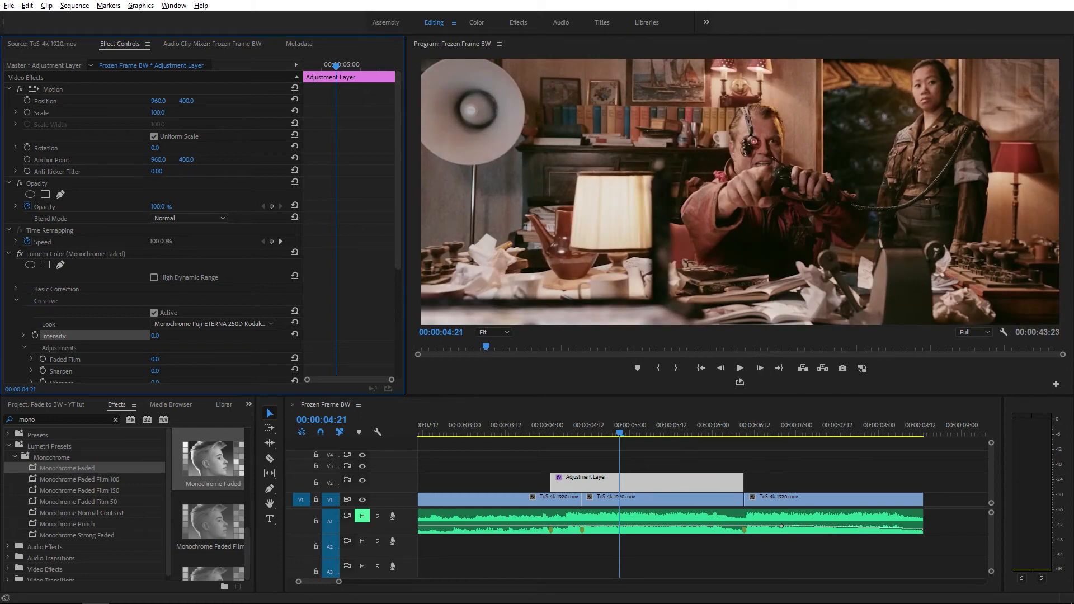
pyautogui.moveTo(95, 340); pyautogui.dragTo(141, 340)
pyautogui.click(178, 335)
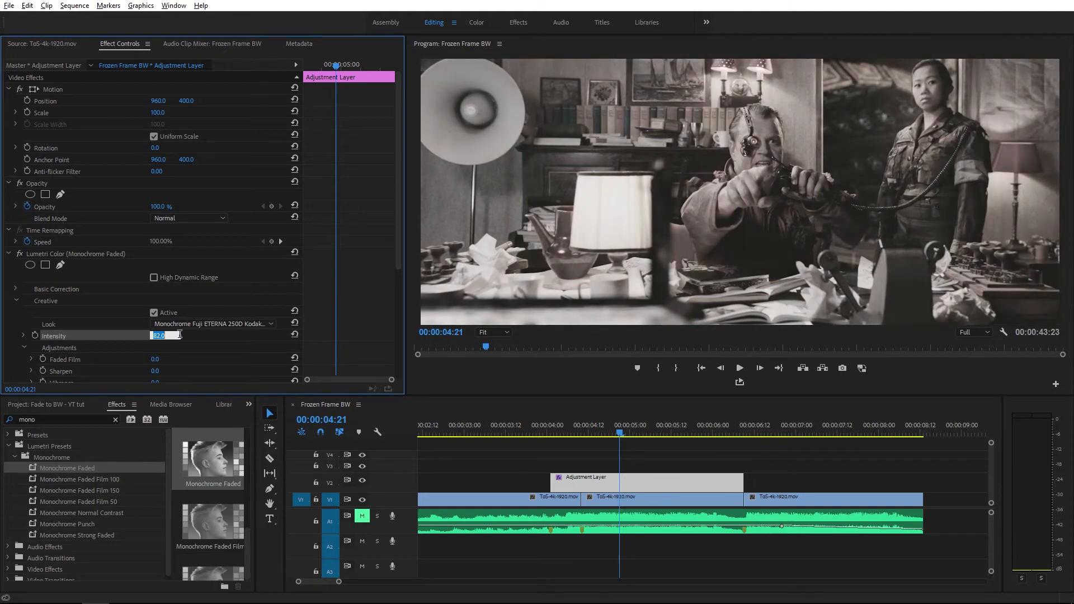
pyautogui.write('120')
pyautogui.press('Return')
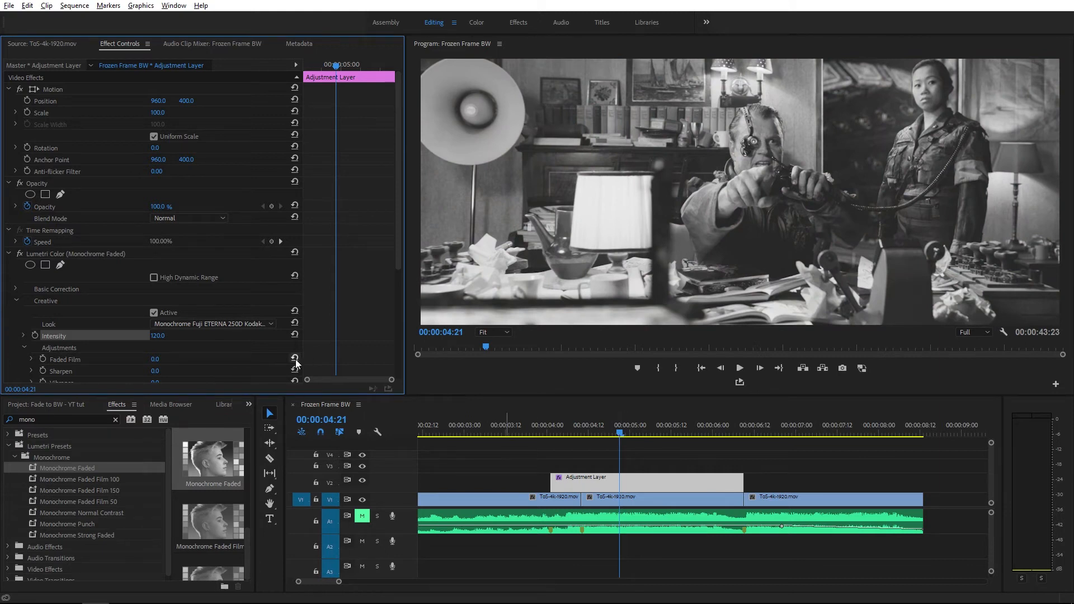
pyautogui.click(35, 336)
pyautogui.moveTo(155, 339); pyautogui.dragTo(169, 342)
# Add a second Intensity keyframe eight frames earlier, at 00:00:04:13, with the value 0
pyautogui.press('Left')
pyautogui.press('Left')
pyautogui.press('Left')
pyautogui.press('Left')
pyautogui.press('Left')
pyautogui.press('Left')
pyautogui.press('Left')
pyautogui.press('Left')
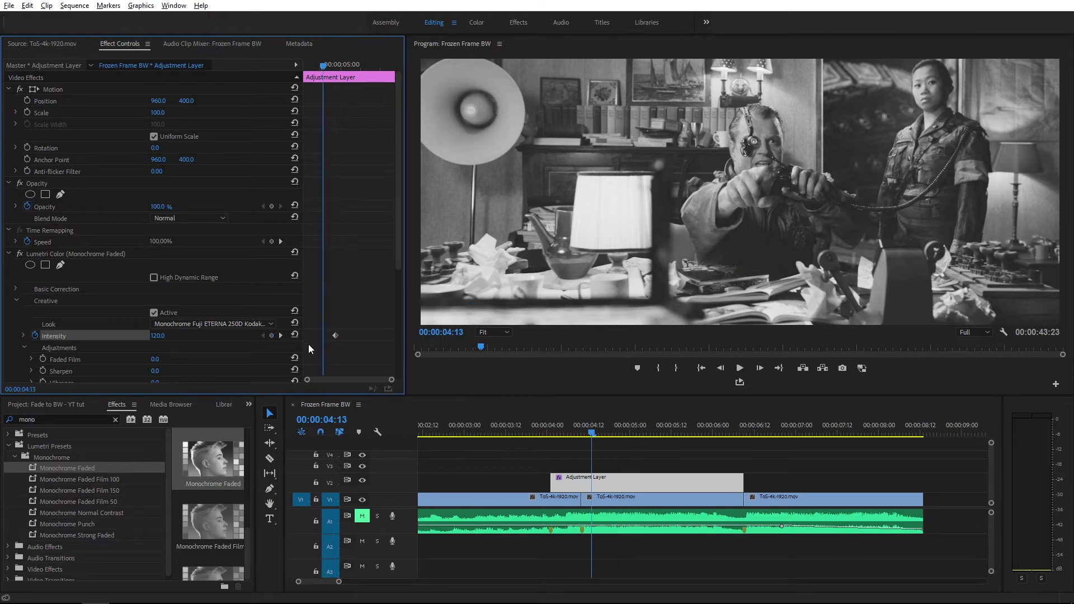
pyautogui.moveTo(160, 337); pyautogui.dragTo(93, 338)
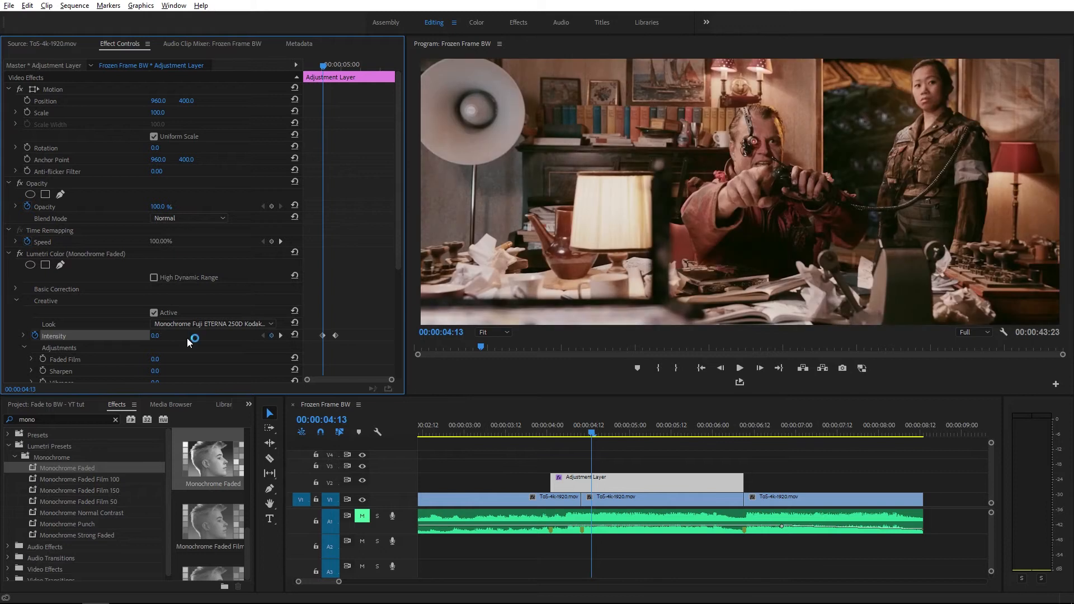
# Move the zero Intensity keyframe to the adjustment layer's start at 00:00:04:01 and check both keyframes
pyautogui.click(322, 336)
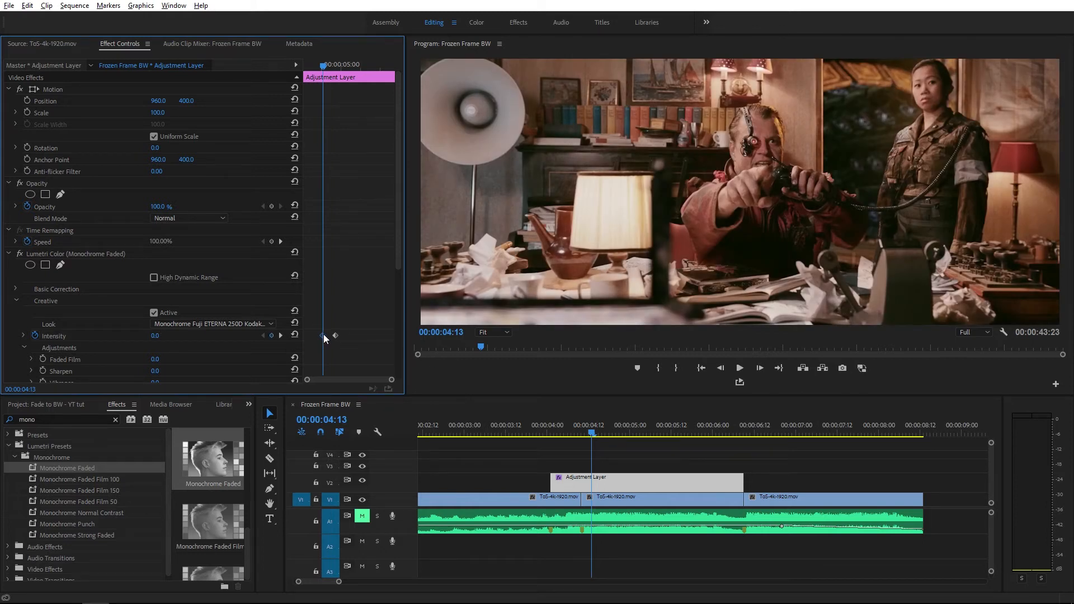
pyautogui.moveTo(323, 334); pyautogui.dragTo(298, 335)
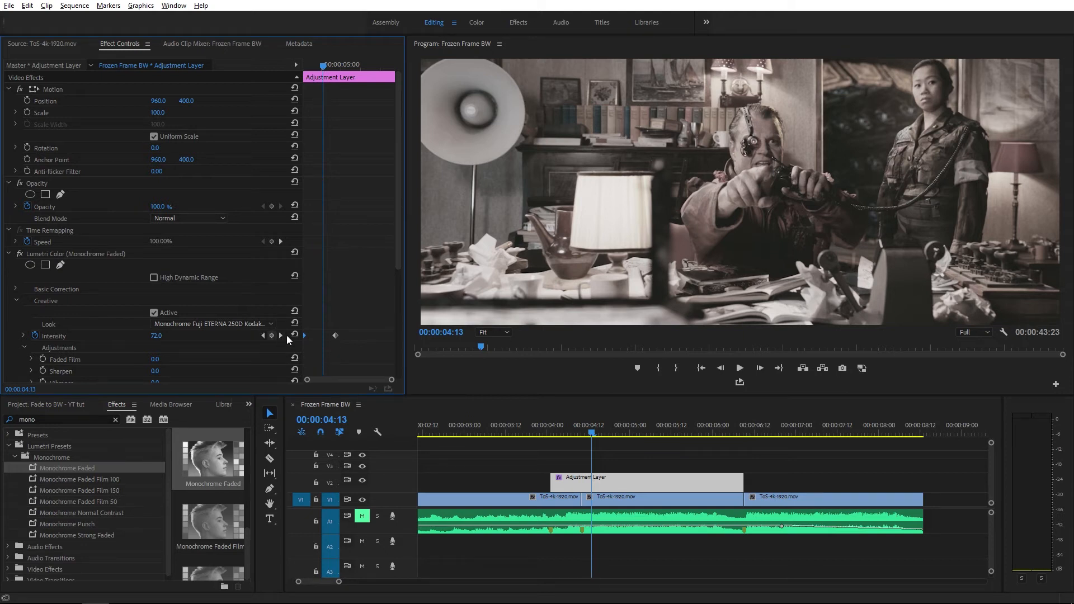
pyautogui.click(262, 336)
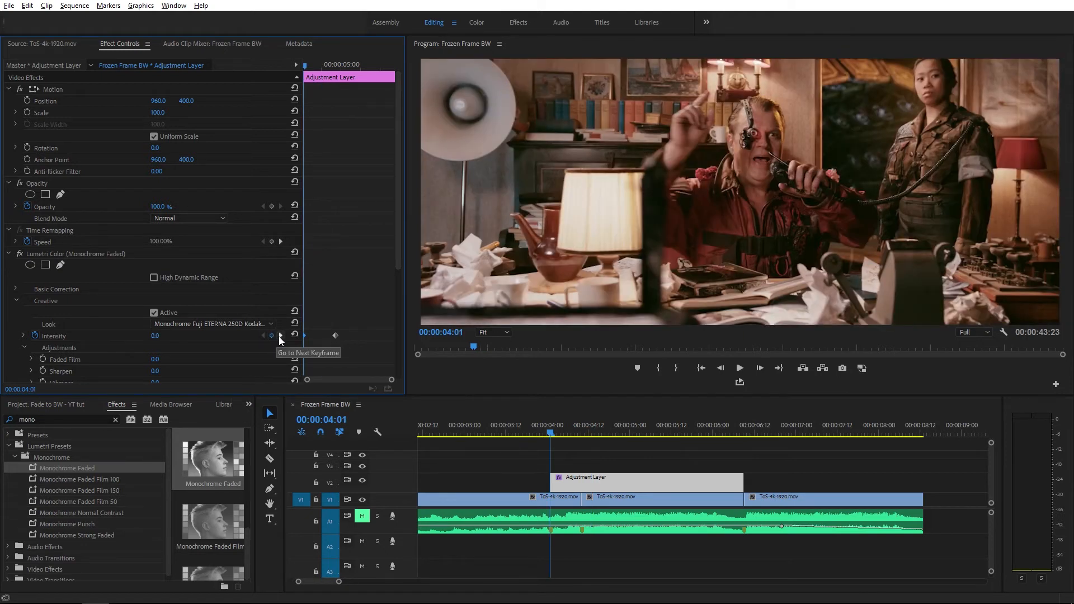
pyautogui.click(281, 335)
# Move the 120 Intensity keyframe to 00:00:04:06, five frames after the first keyframe
pyautogui.click(263, 335)
pyautogui.hotkey('shift', 'Right')
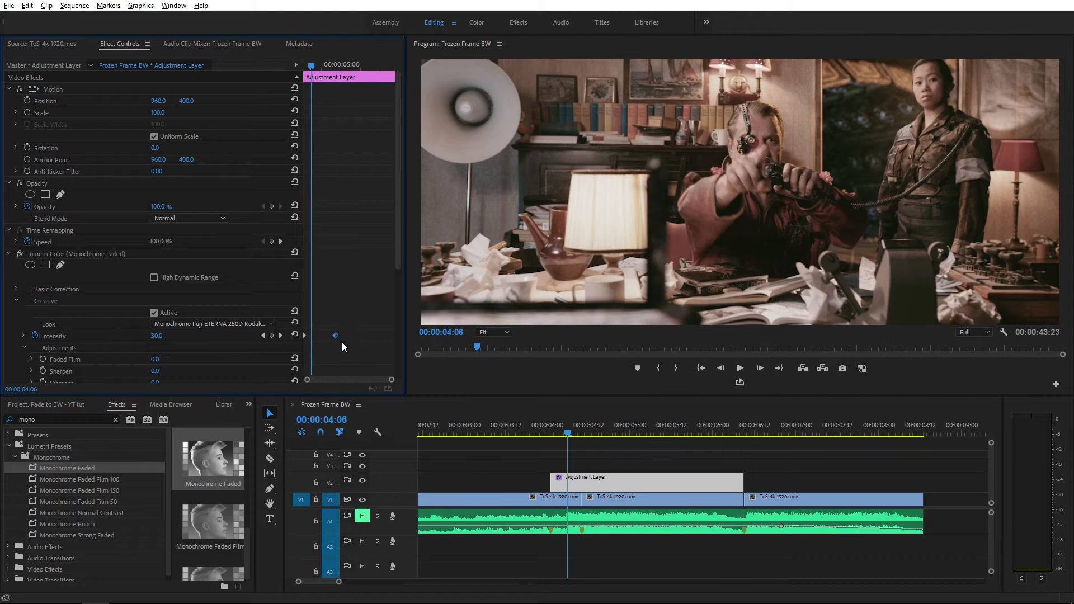
pyautogui.moveTo(337, 337); pyautogui.dragTo(311, 333)
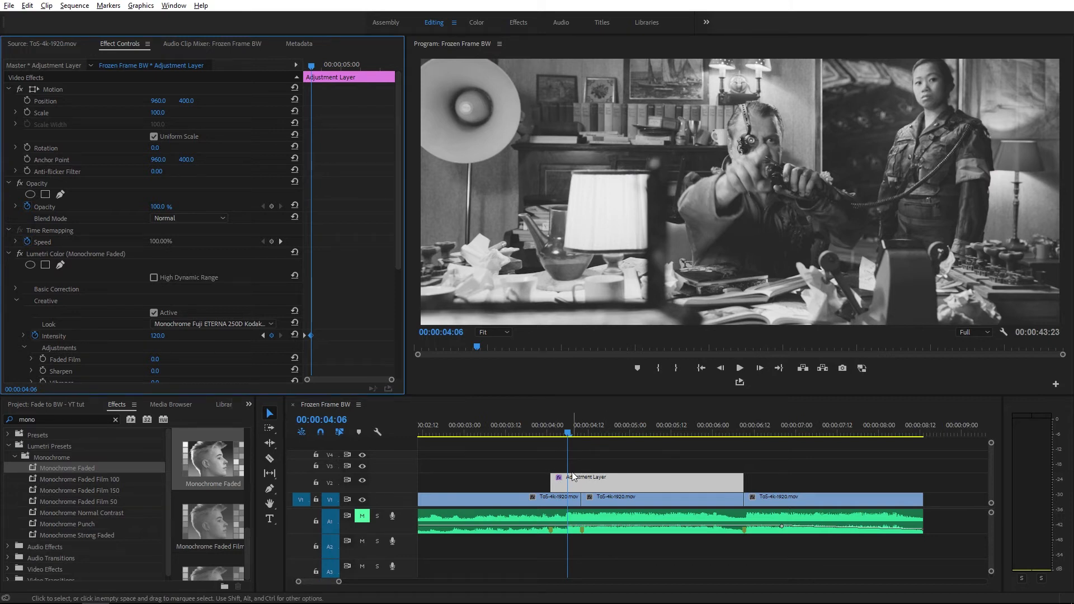
# Play the sequence from 00:00:02:22 into the frozen frame to review the fade to black and white
pyautogui.scroll(-4, 566, 473)
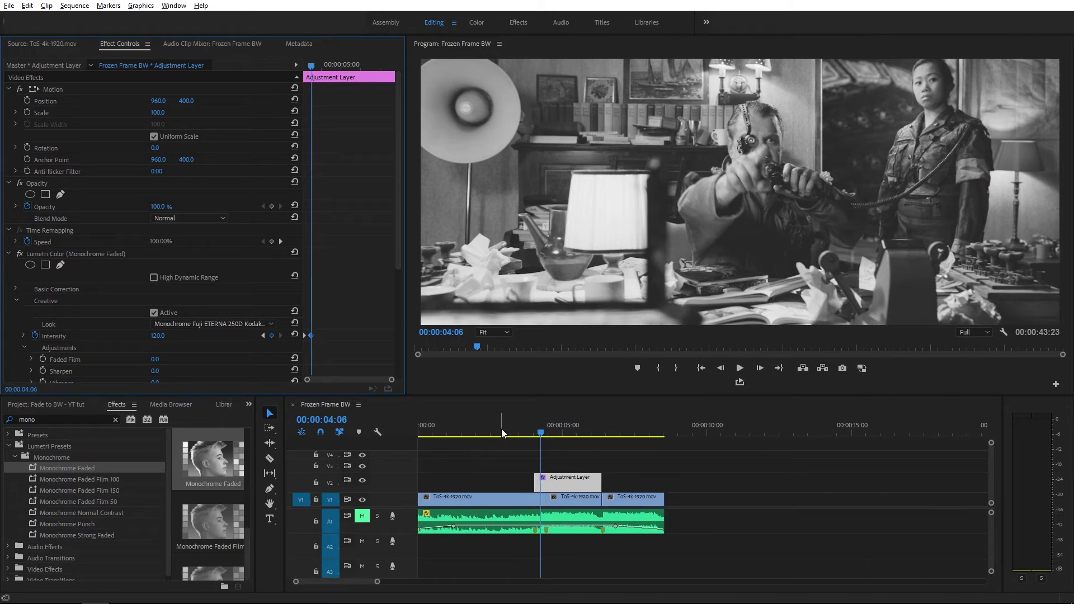
pyautogui.click(502, 429)
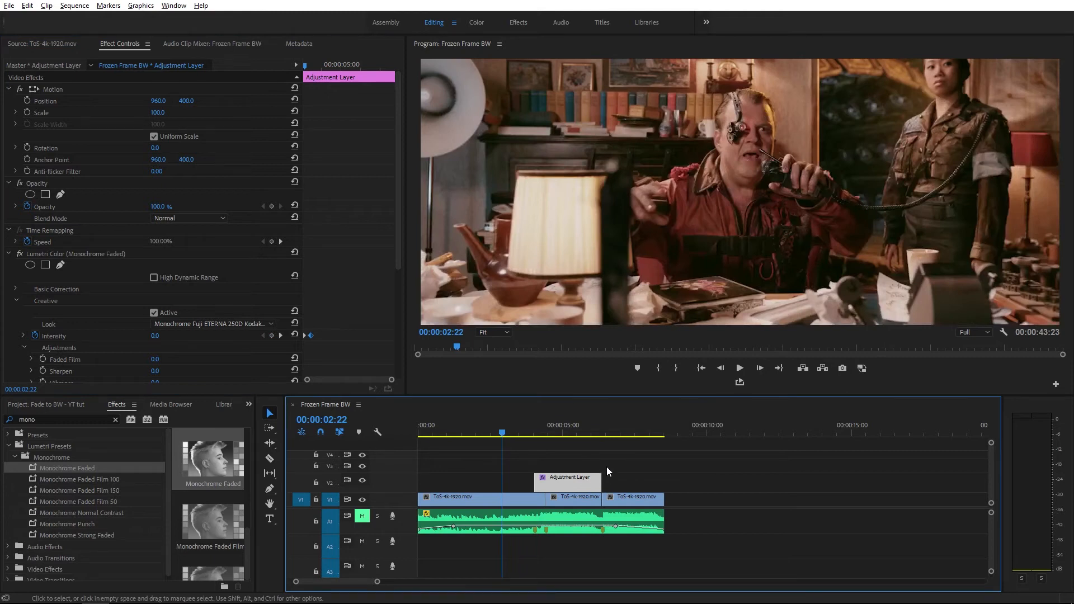
pyautogui.press('space')
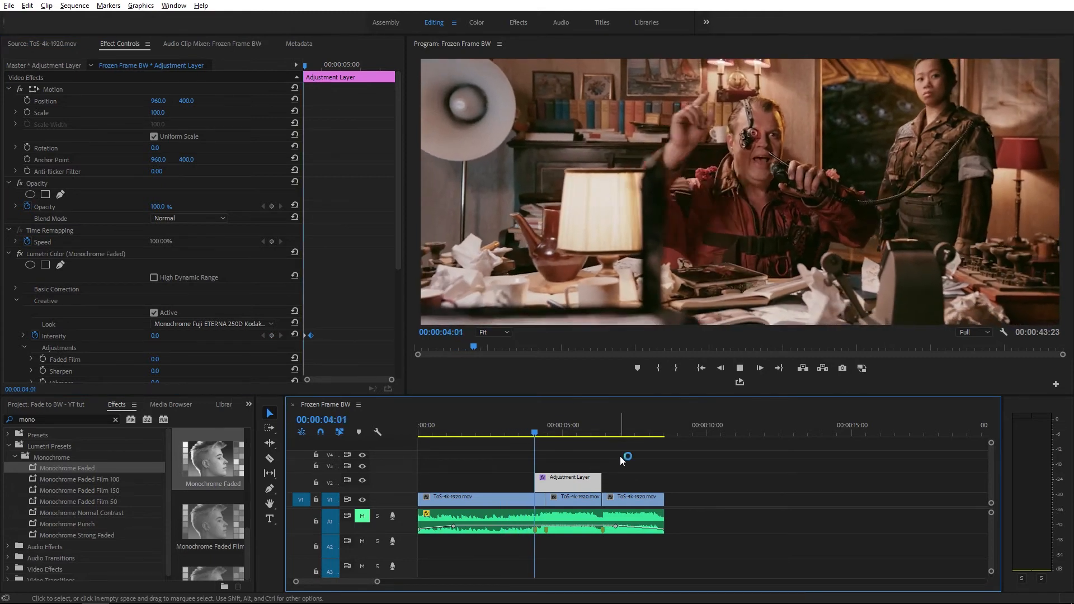
pyautogui.press('space')
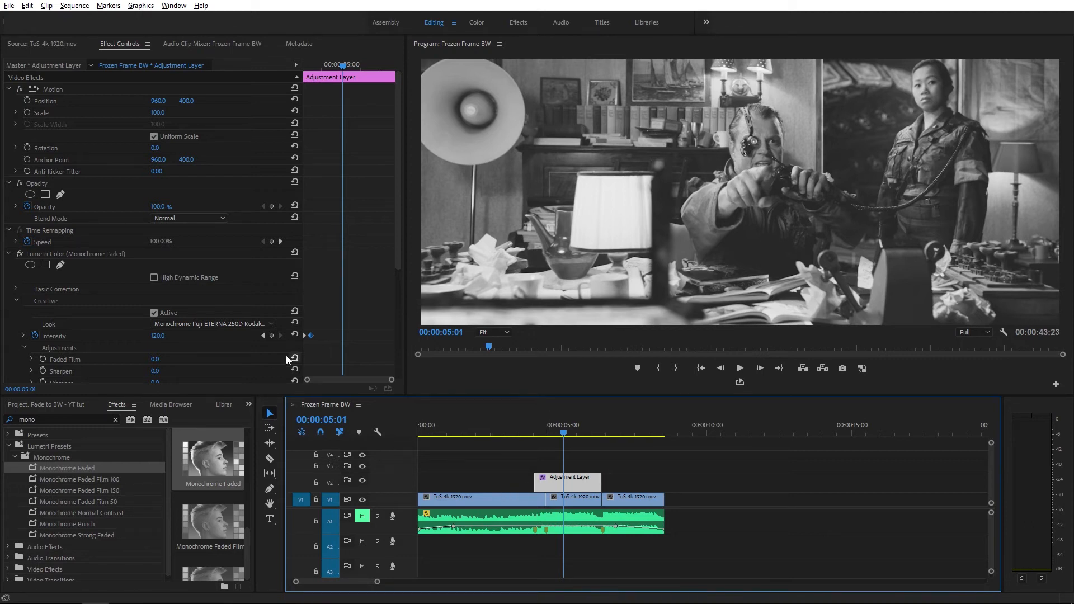
pyautogui.click(577, 501)
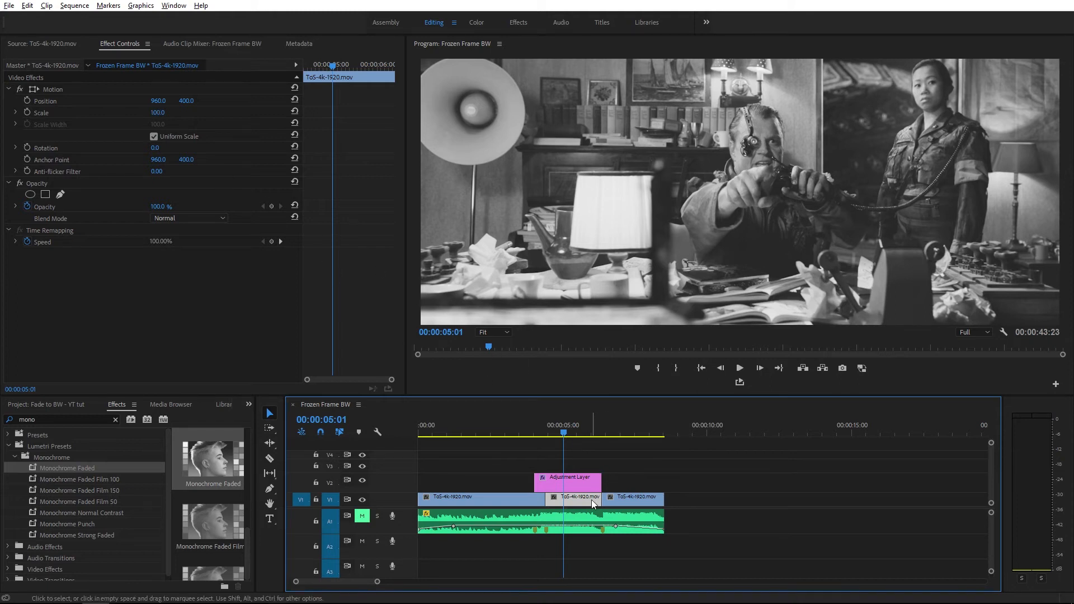
pyautogui.click(572, 479)
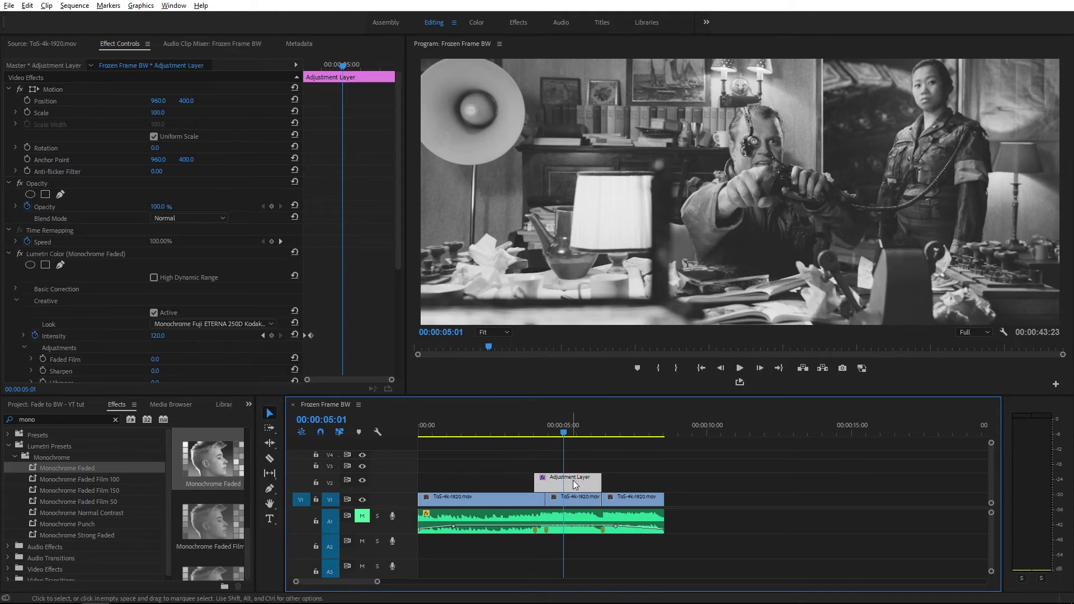
pyautogui.click(575, 499)
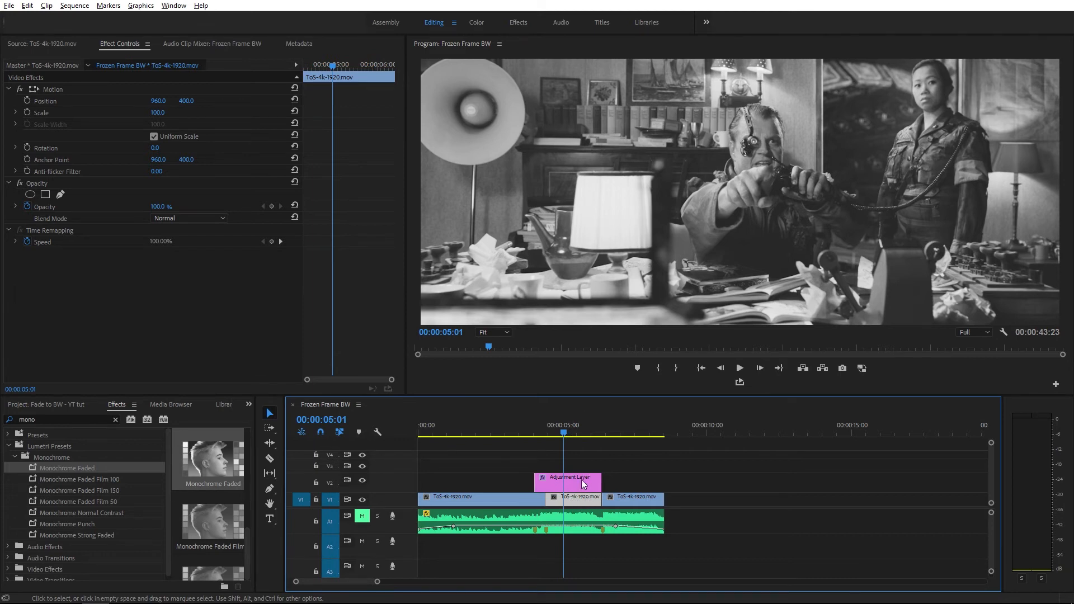
# Save the adjustment layer's Lumetri Color effect with its Intensity keyframes as a preset named "Fade to BW 1"
pyautogui.click(581, 479)
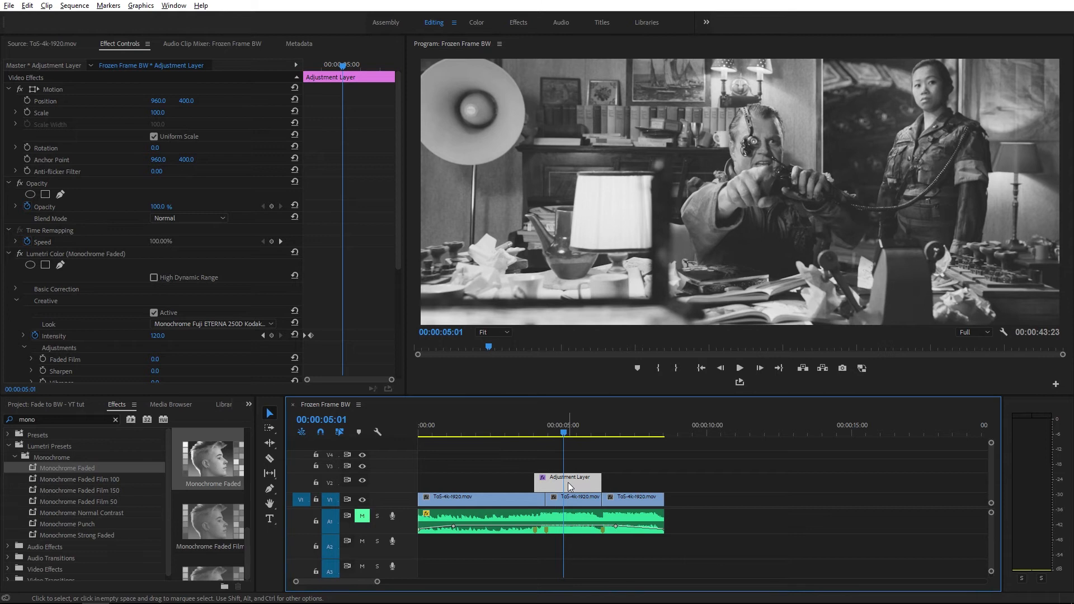
pyautogui.click(41, 253)
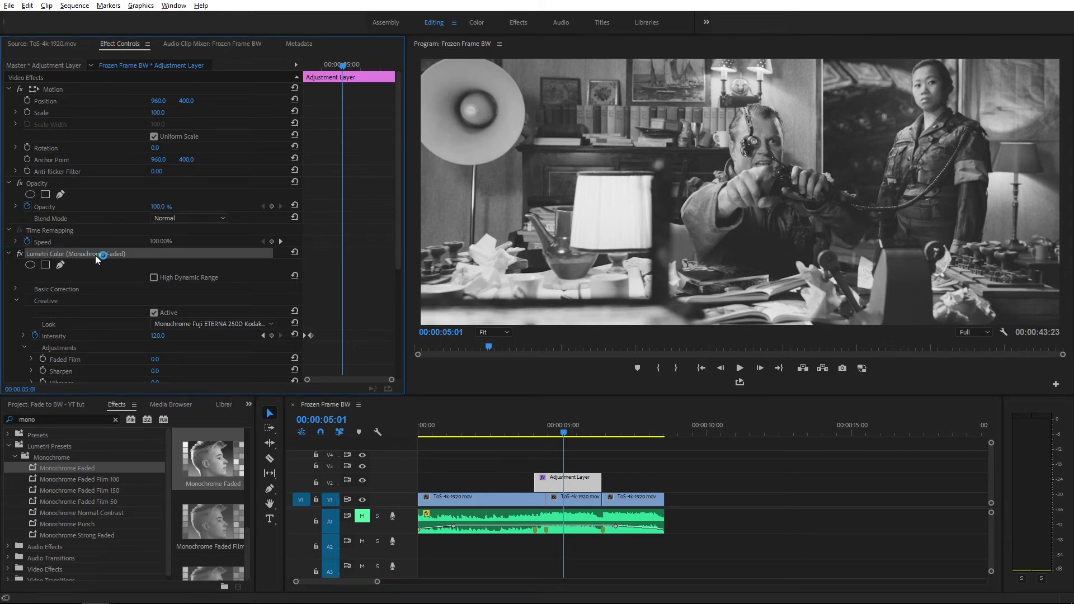
pyautogui.rightClick(45, 253)
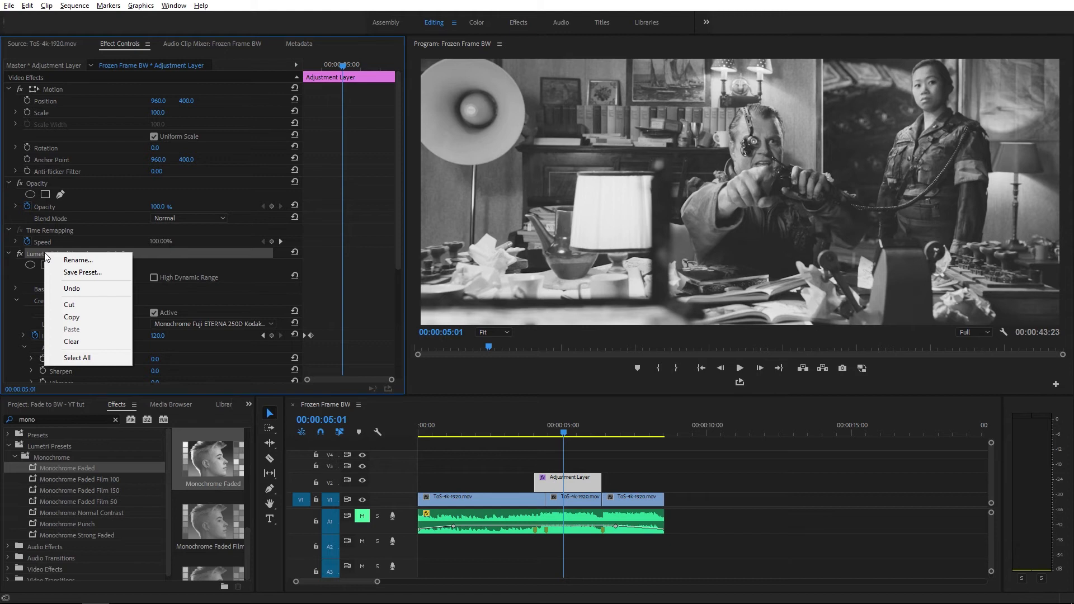
pyautogui.click(79, 273)
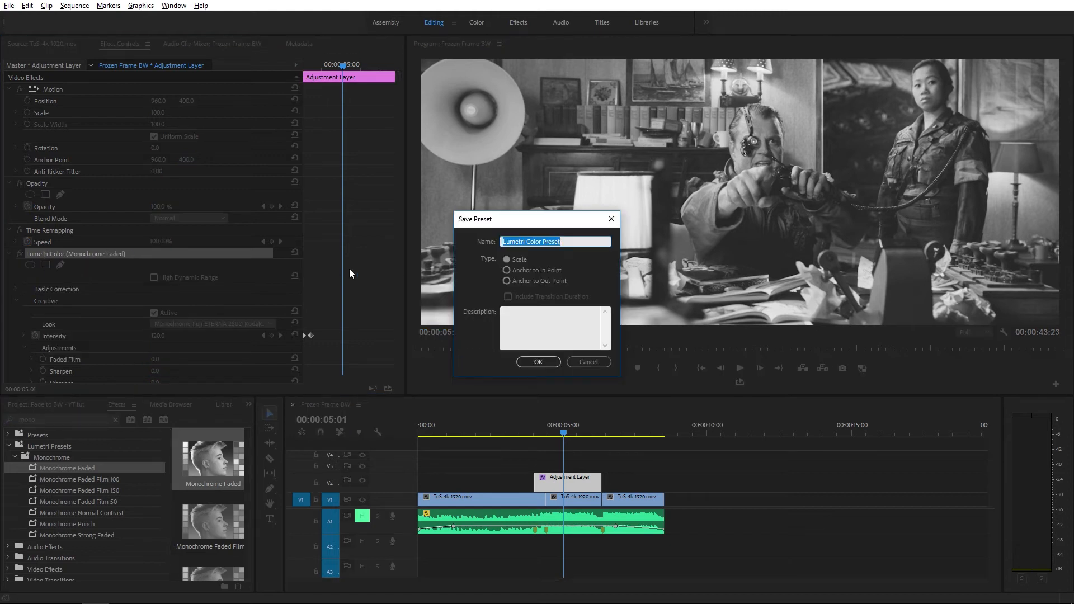
pyautogui.write('Fade to BW 1')
pyautogui.click(539, 362)
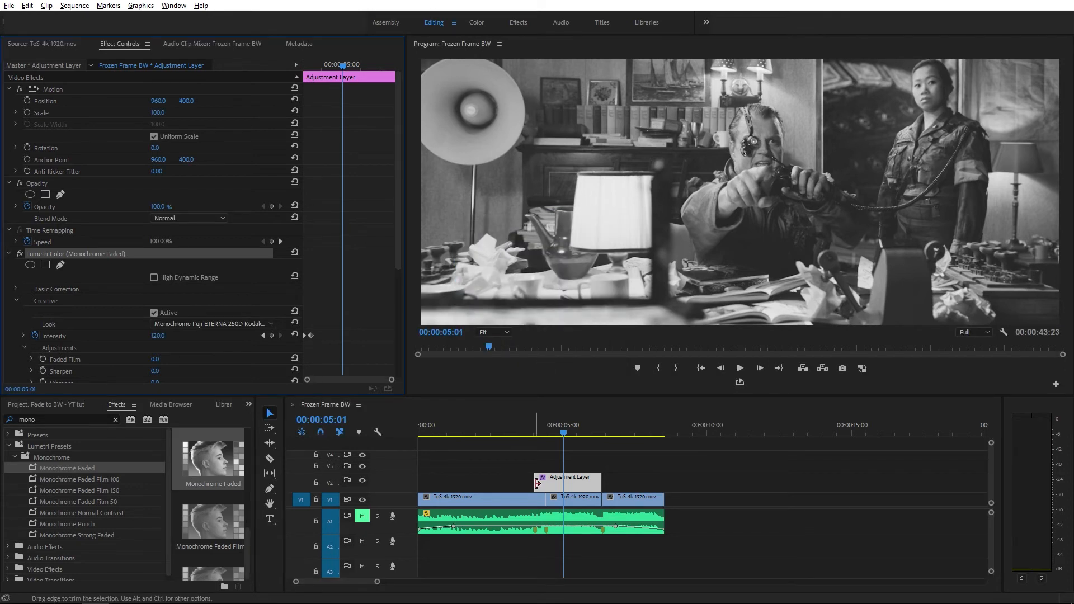
# Clear the "mono" effects search and select the saved Fade to BW 1 effect among the presets
pyautogui.click(8, 435)
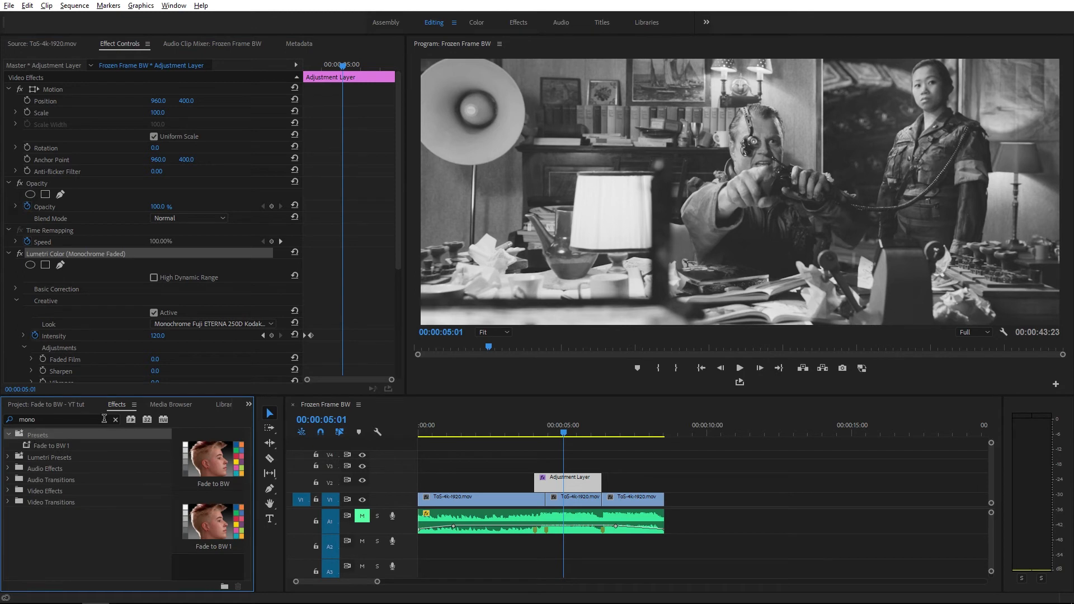
pyautogui.click(116, 419)
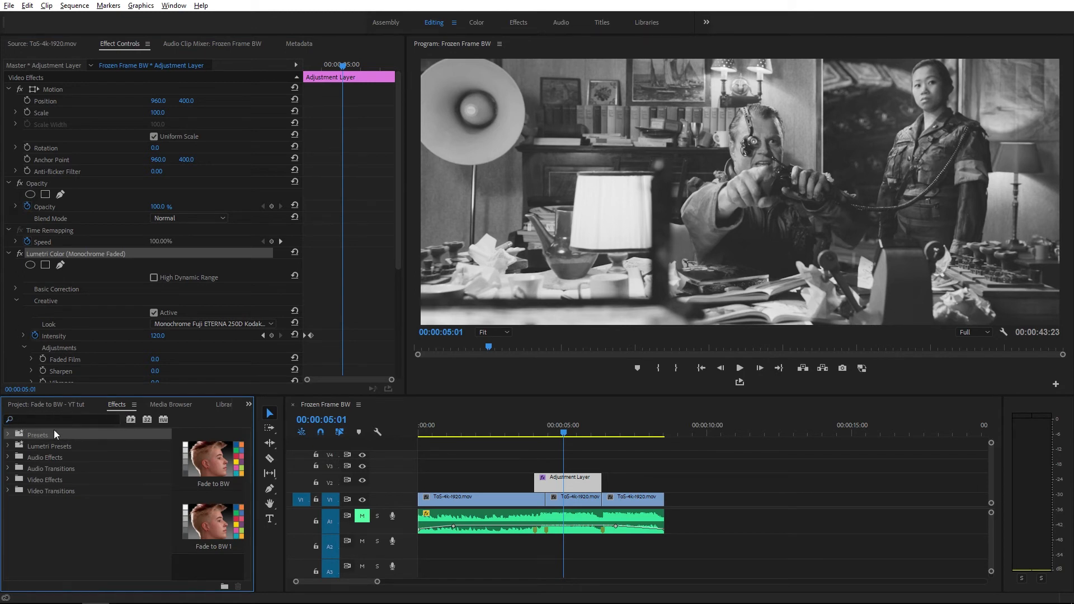
pyautogui.click(8, 435)
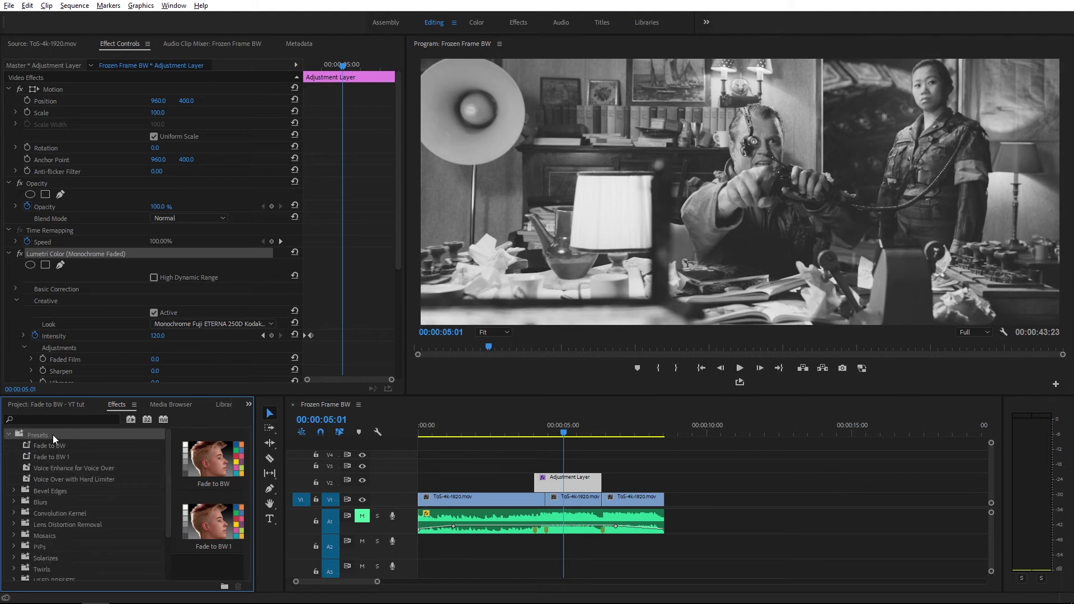
pyautogui.click(39, 457)
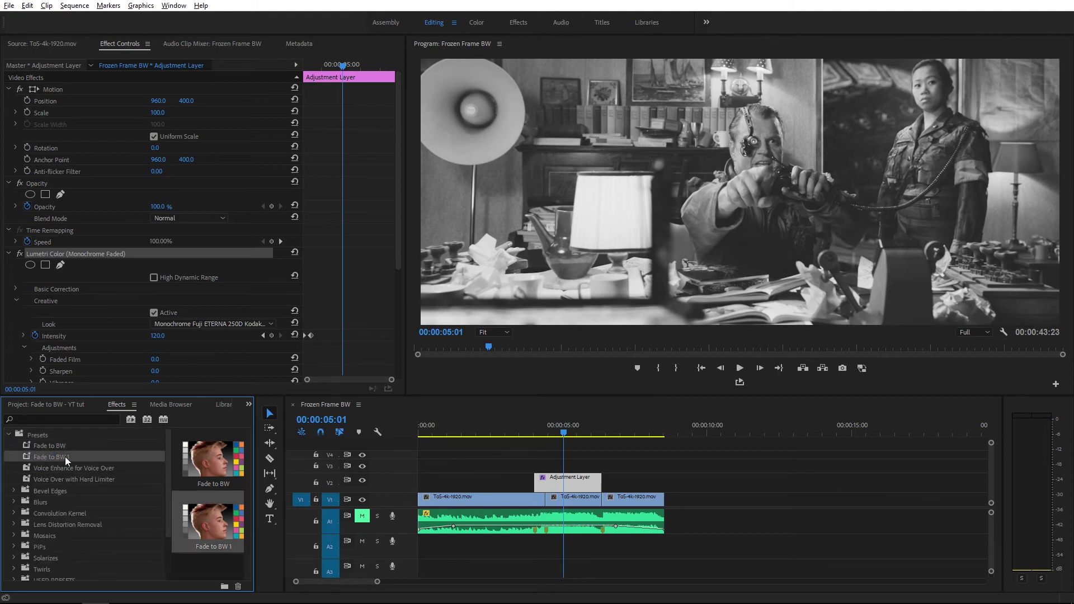
pyautogui.moveTo(54, 456); pyautogui.dragTo(568, 481)
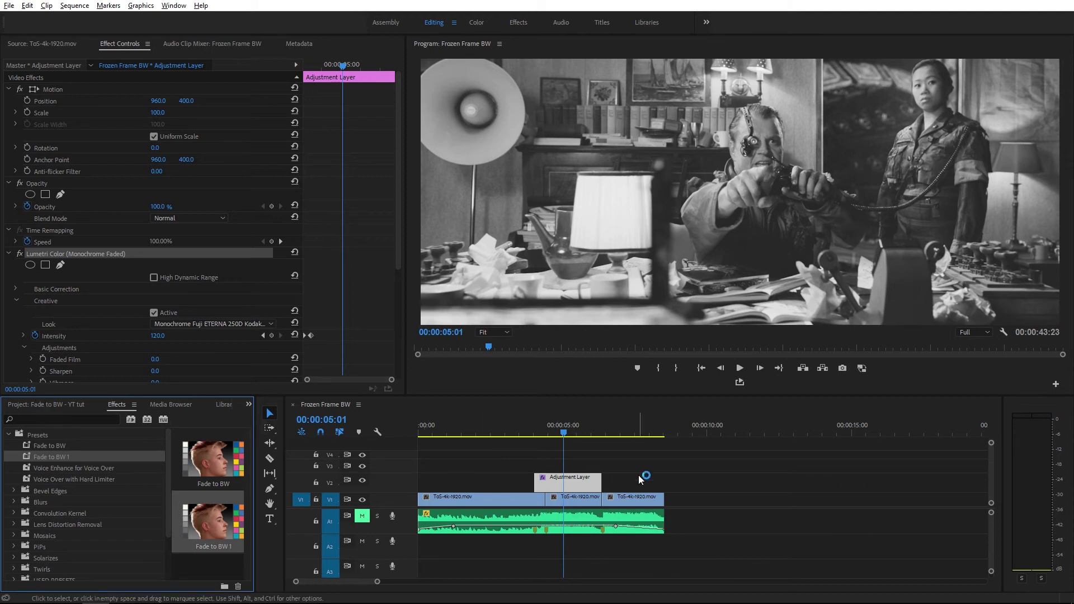
# Add a second adjustment layer on V2 after the first one and apply the Fade to BW 1 preset to it
pyautogui.click(38, 404)
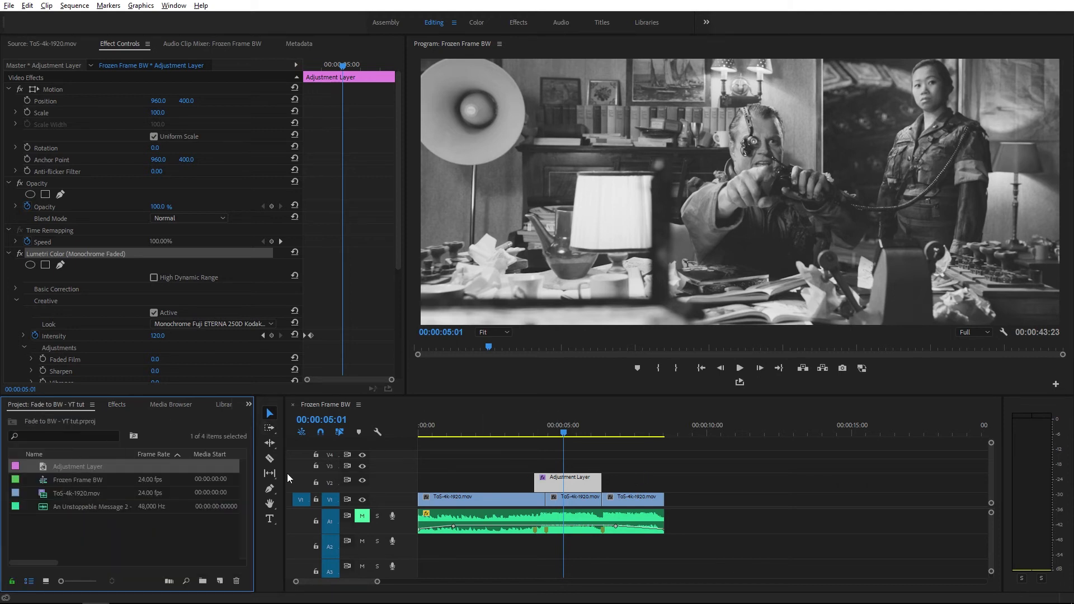
pyautogui.moveTo(61, 468); pyautogui.dragTo(686, 479)
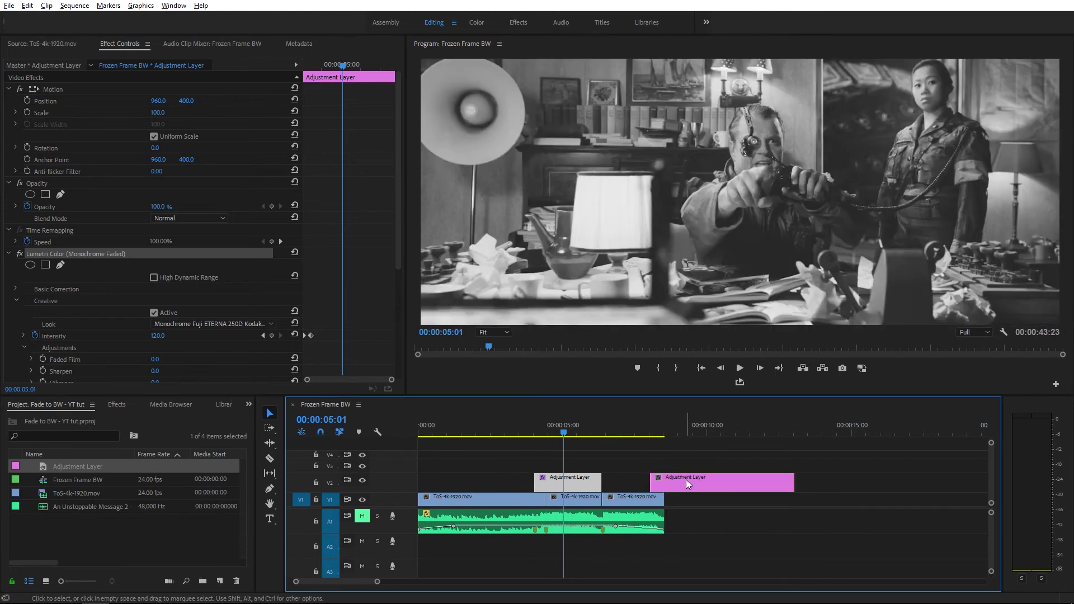
pyautogui.click(578, 499)
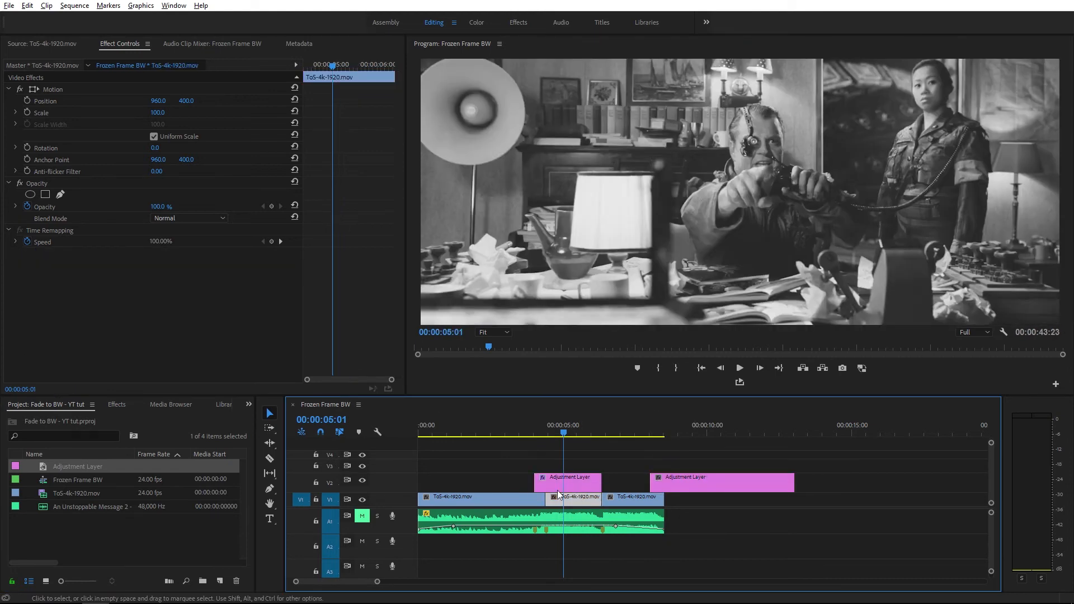
pyautogui.click(118, 404)
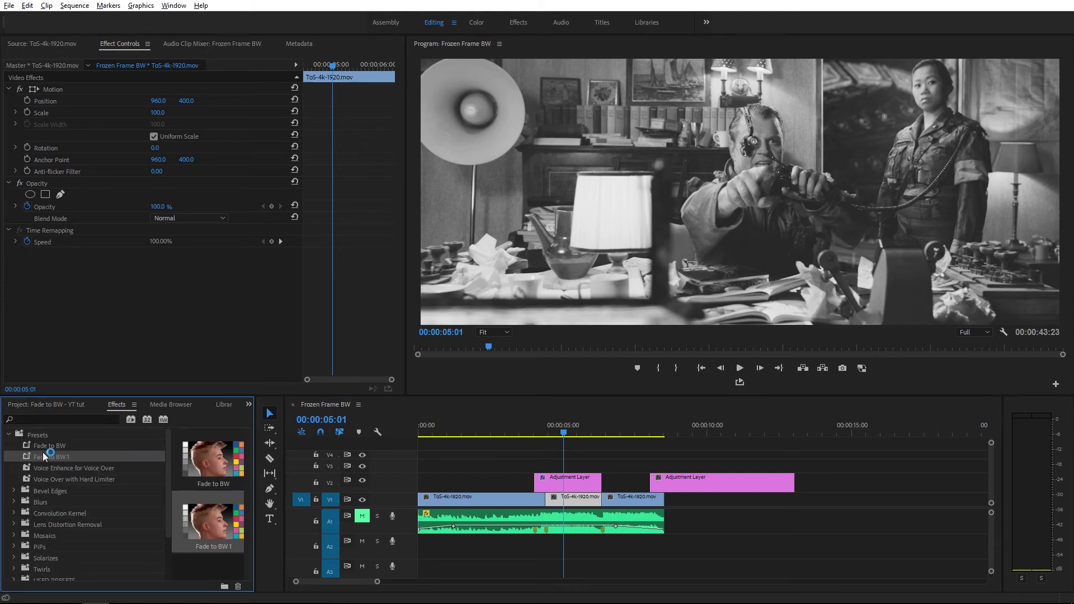
pyautogui.moveTo(41, 455); pyautogui.dragTo(646, 473)
# Play the sequence from 00:00:06:13 to preview the preset's fade, and delete the second adjustment layer
pyautogui.click(608, 433)
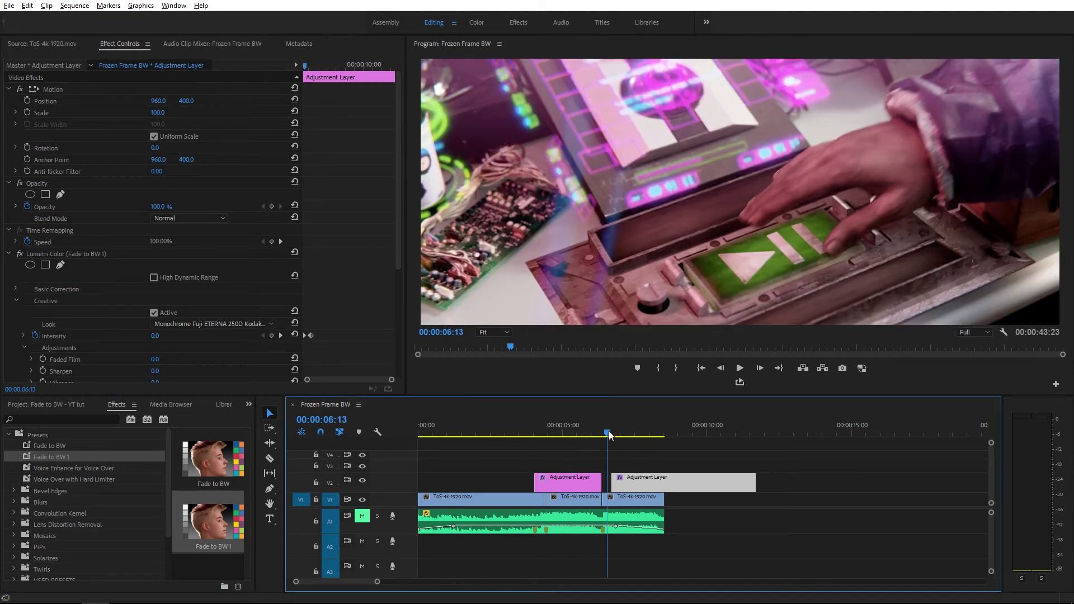
pyautogui.press('space')
pyautogui.press('space')
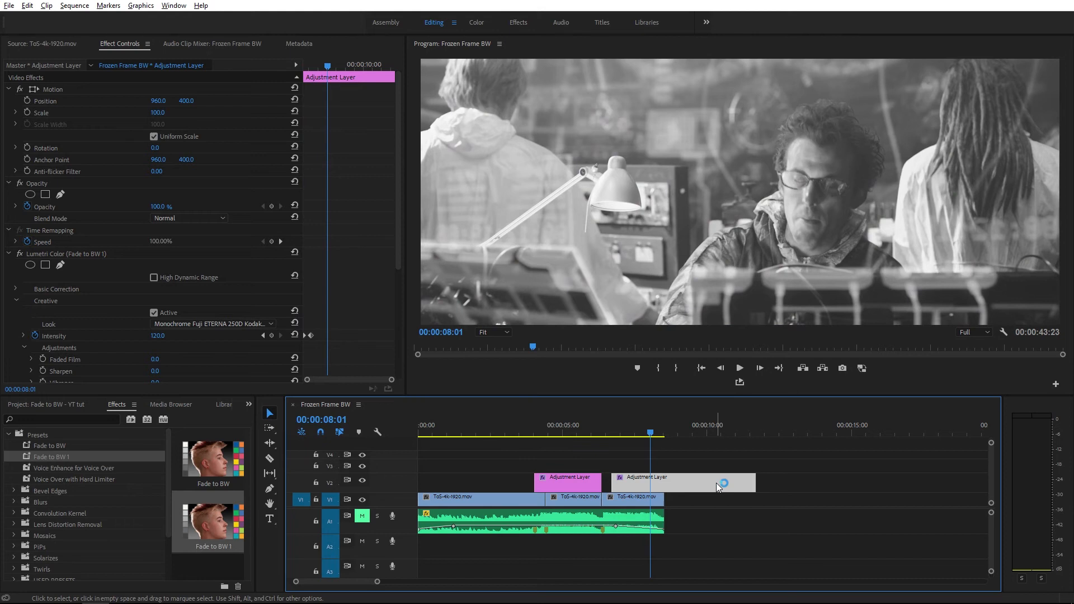
pyautogui.press('Delete')
pyautogui.click(562, 483)
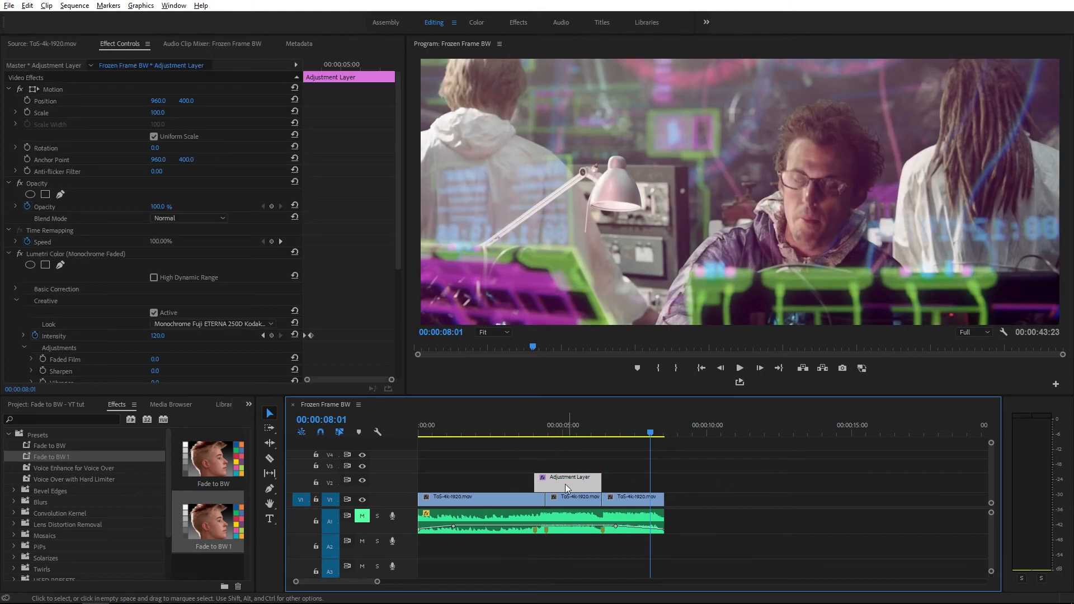
# Park the playhead at 00:00:04:20 in the frozen frame and bring up the Essential Graphics templates
pyautogui.click(45, 403)
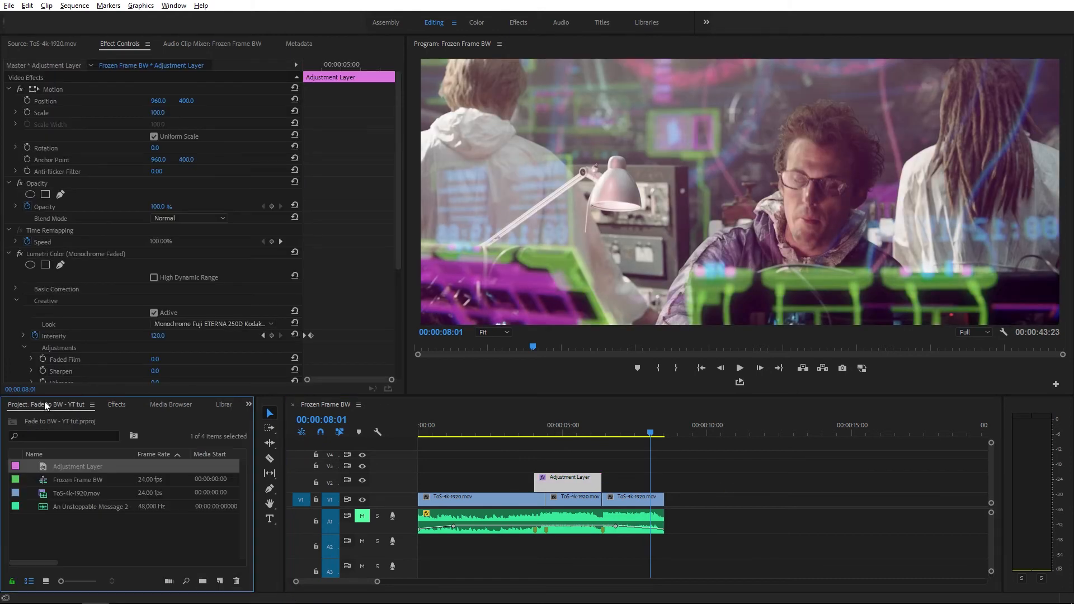
pyautogui.click(572, 488)
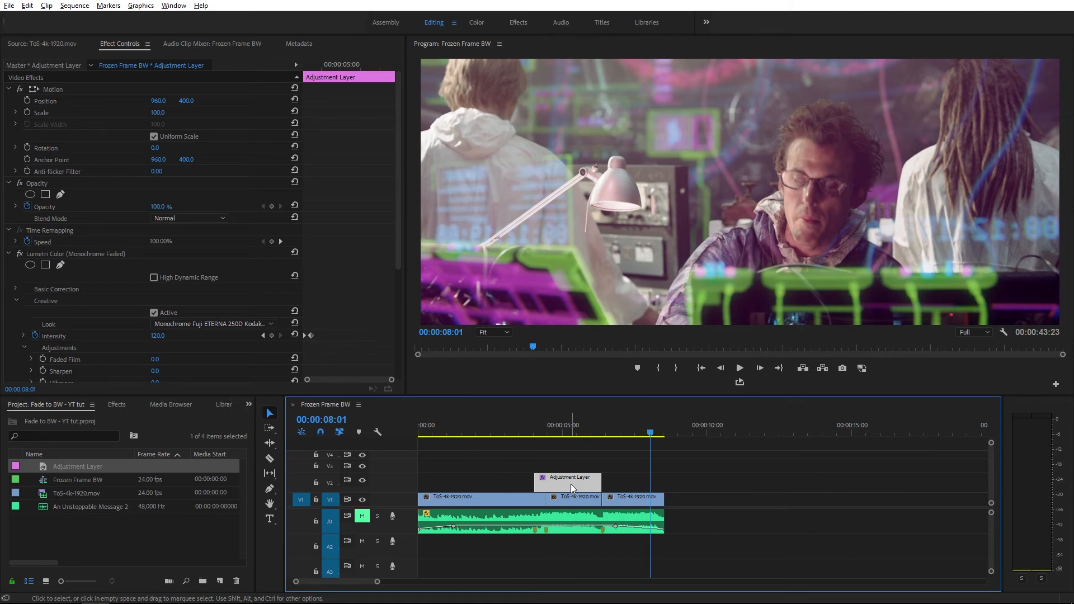
pyautogui.click(558, 431)
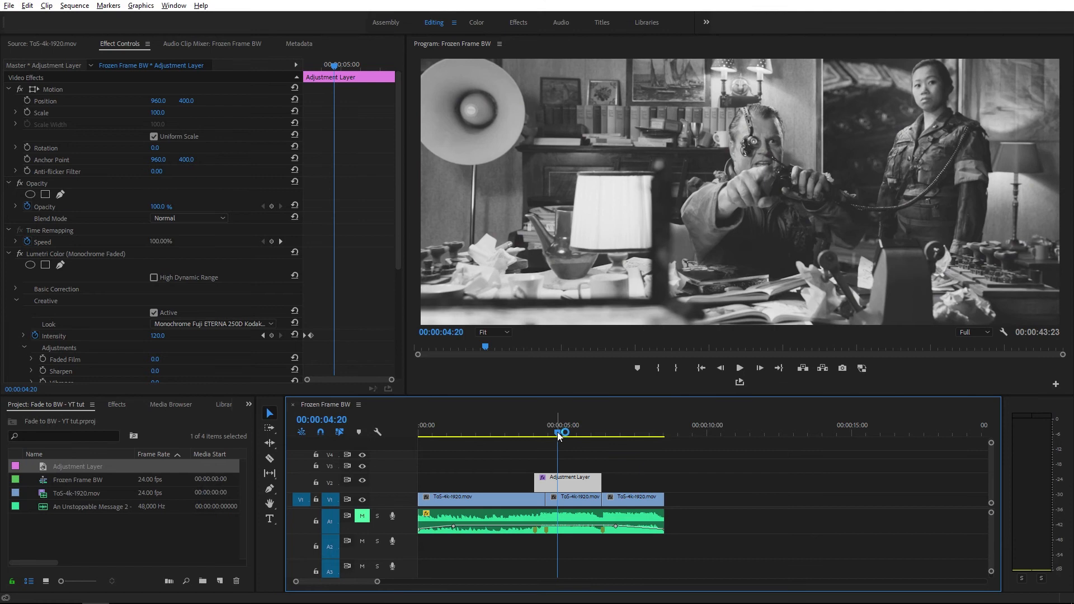
pyautogui.click(173, 6)
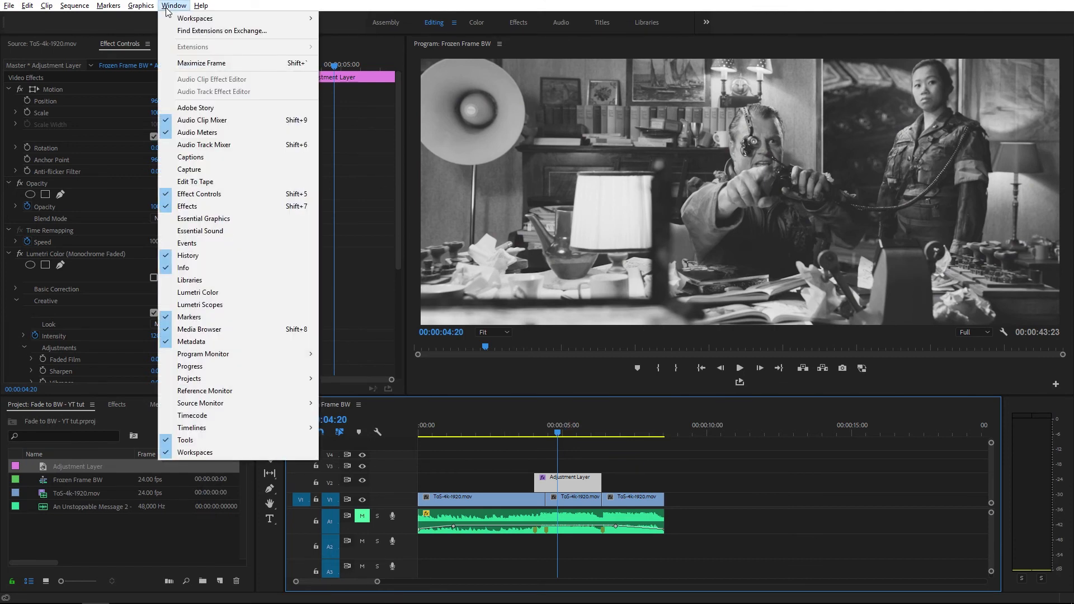
pyautogui.click(205, 219)
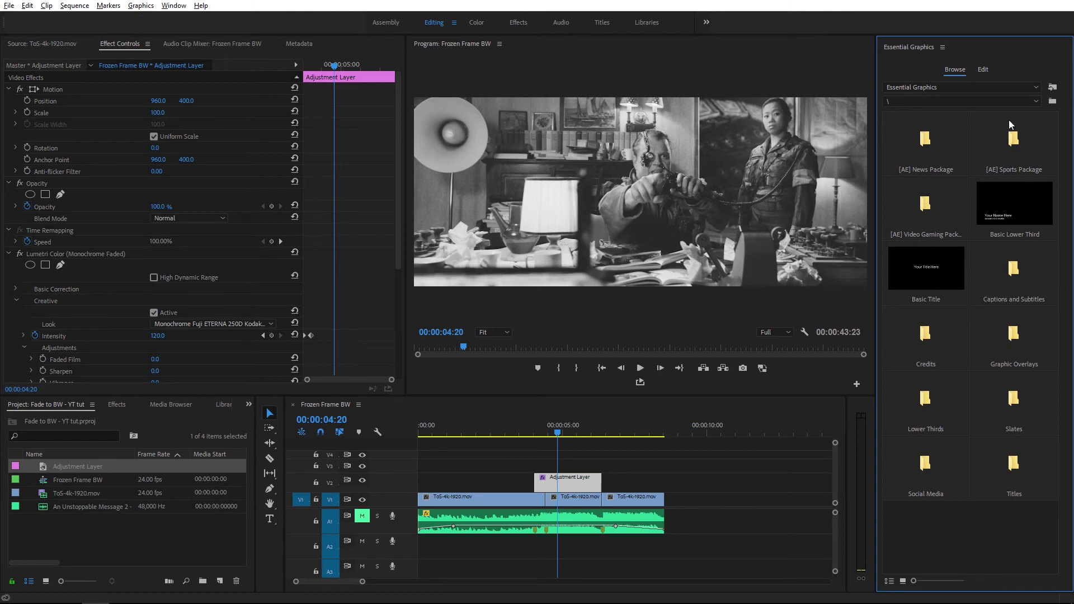
pyautogui.hotkey('ctrl', 's')
# Place the Angled Presents template from the Titles folder on V3, starting at the adjustment layer's beginning
pyautogui.click(1018, 465)
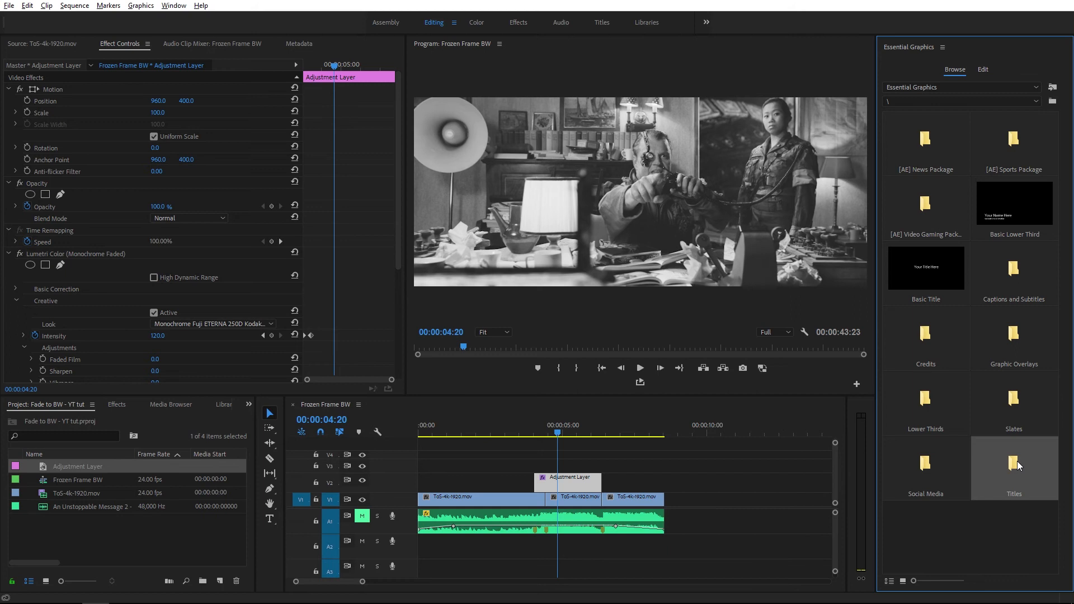
pyautogui.doubleClick(1023, 466)
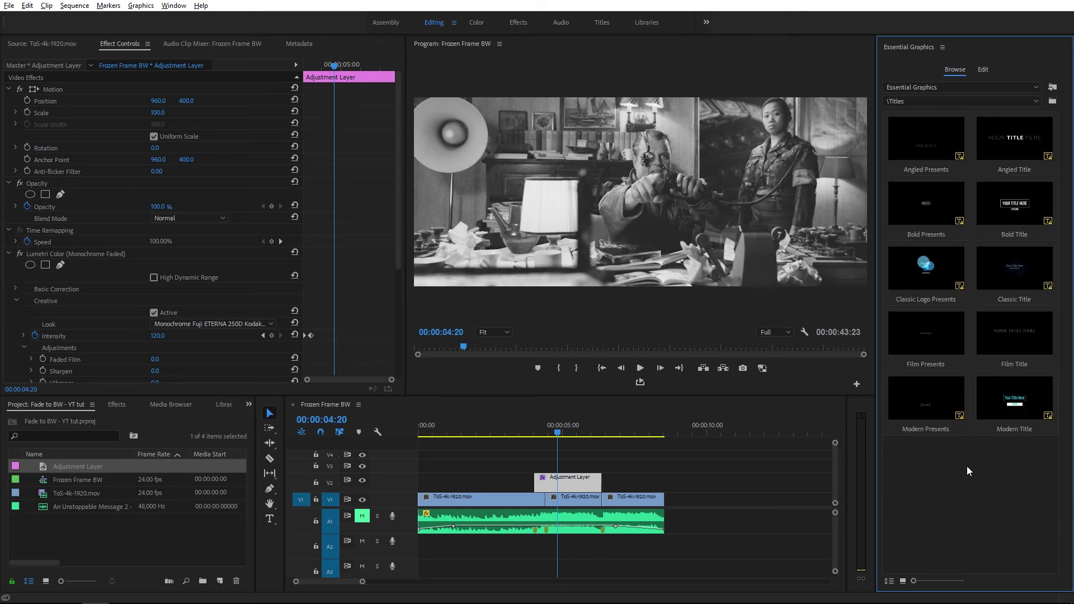
pyautogui.click(926, 147)
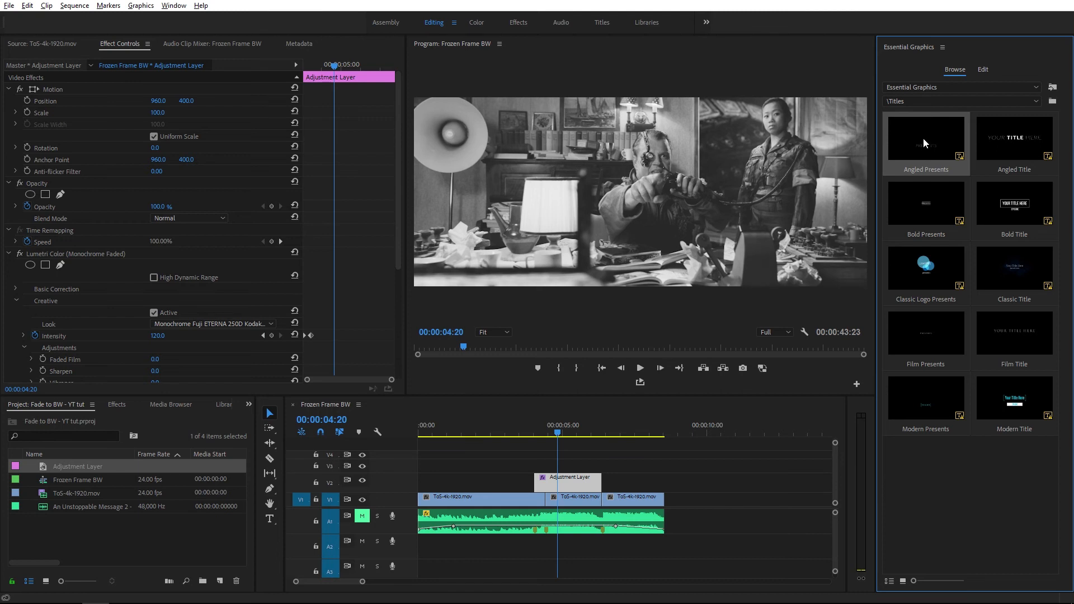
pyautogui.moveTo(931, 136); pyautogui.dragTo(539, 470)
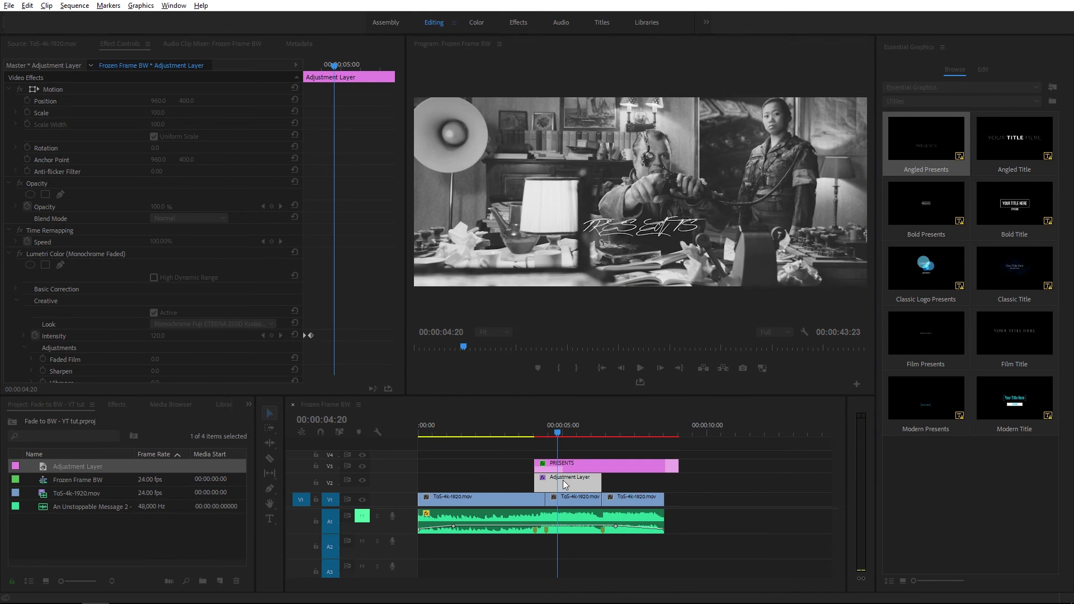
# Trim the PRESENTS title's end back to shortly before the end of the adjustment layer below it
pyautogui.click(678, 466)
pyautogui.press('=')
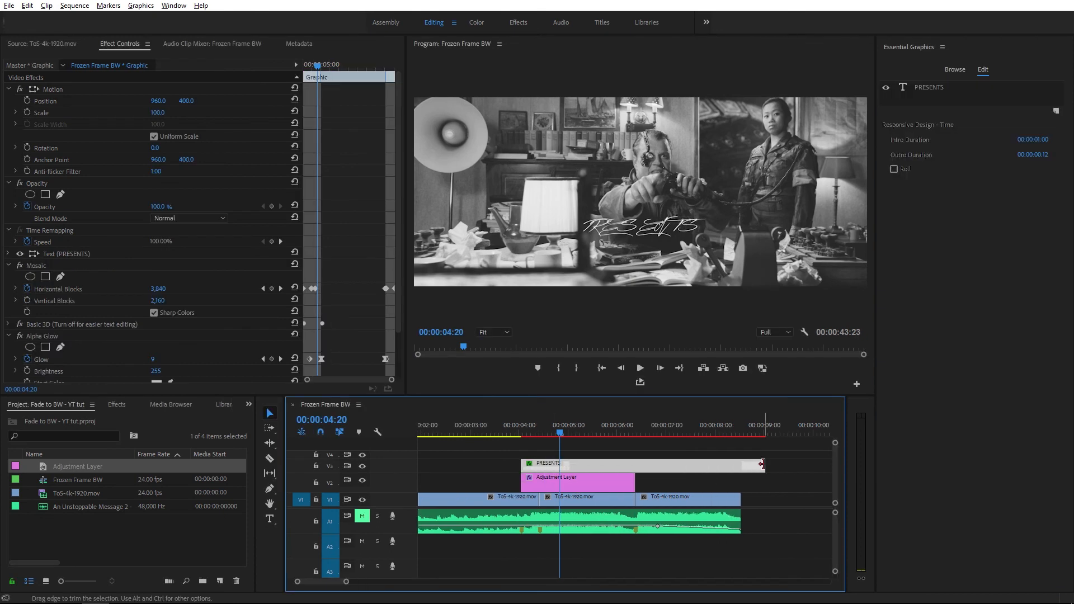
pyautogui.moveTo(762, 465); pyautogui.dragTo(622, 468)
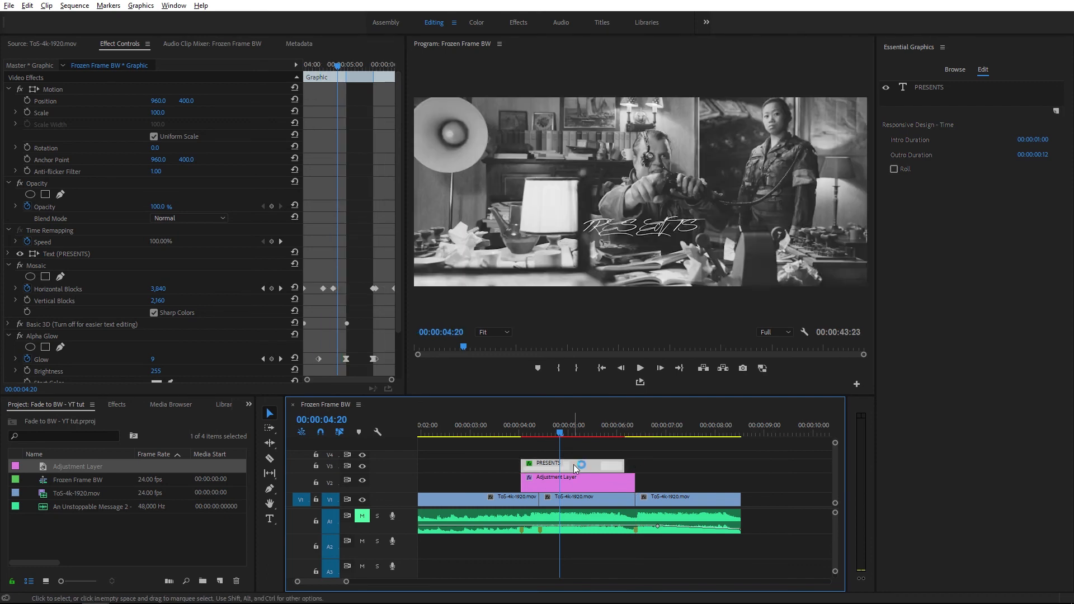
# Change the PRESENTS text's font to Bebas and its font size to 224
pyautogui.click(985, 73)
pyautogui.click(927, 86)
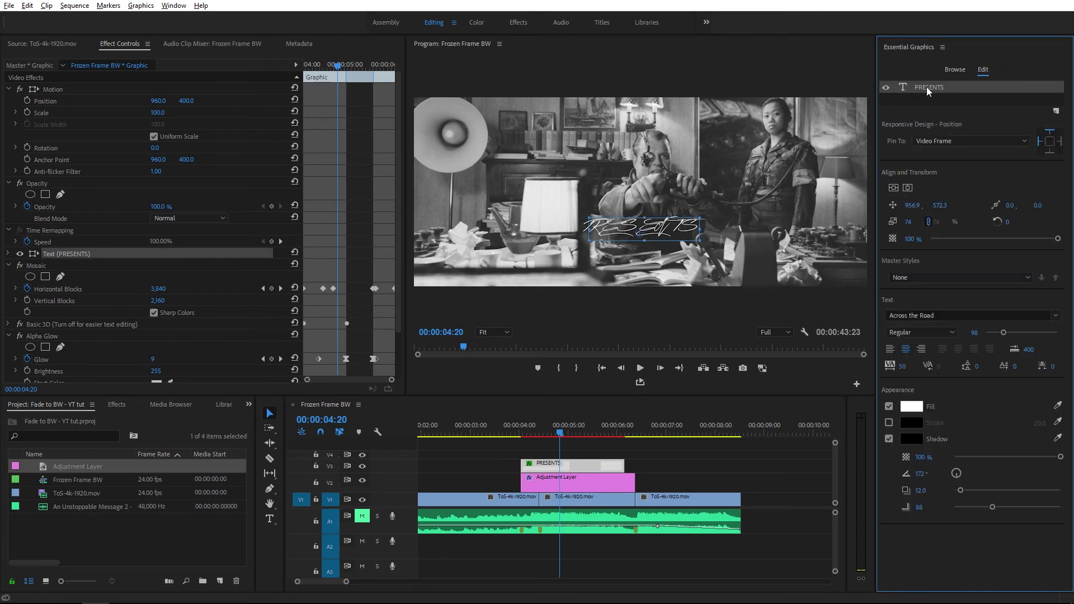
pyautogui.click(1056, 316)
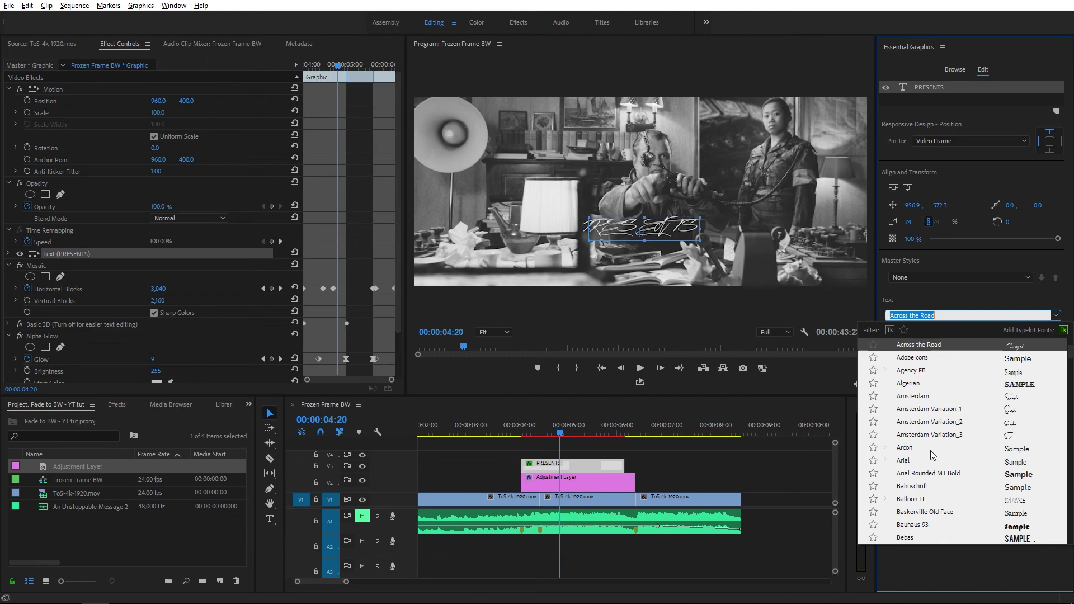
pyautogui.click(910, 538)
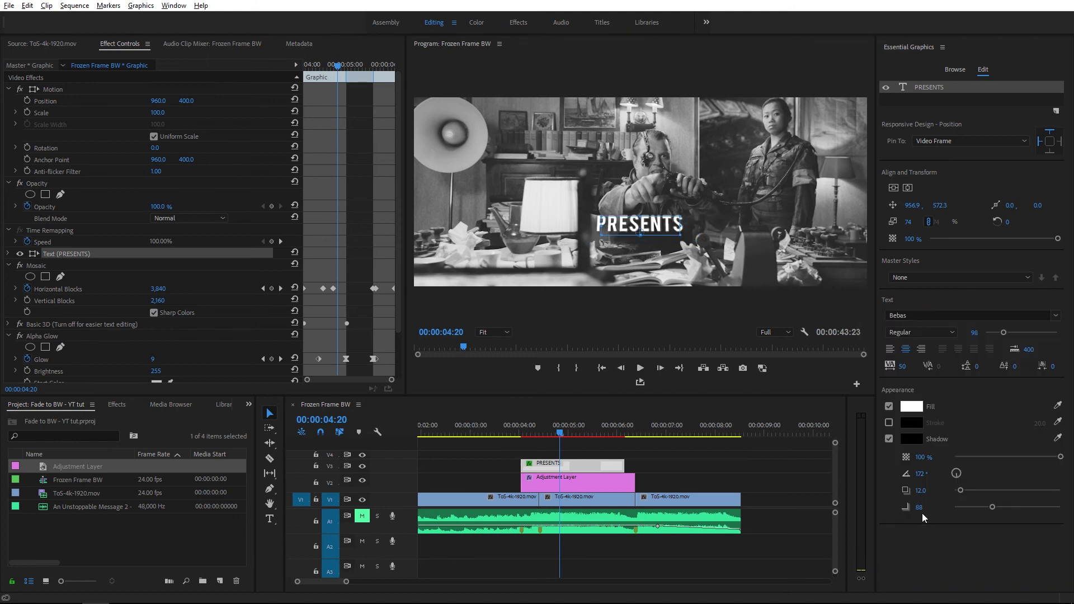
pyautogui.moveTo(1003, 333); pyautogui.dragTo(1027, 334)
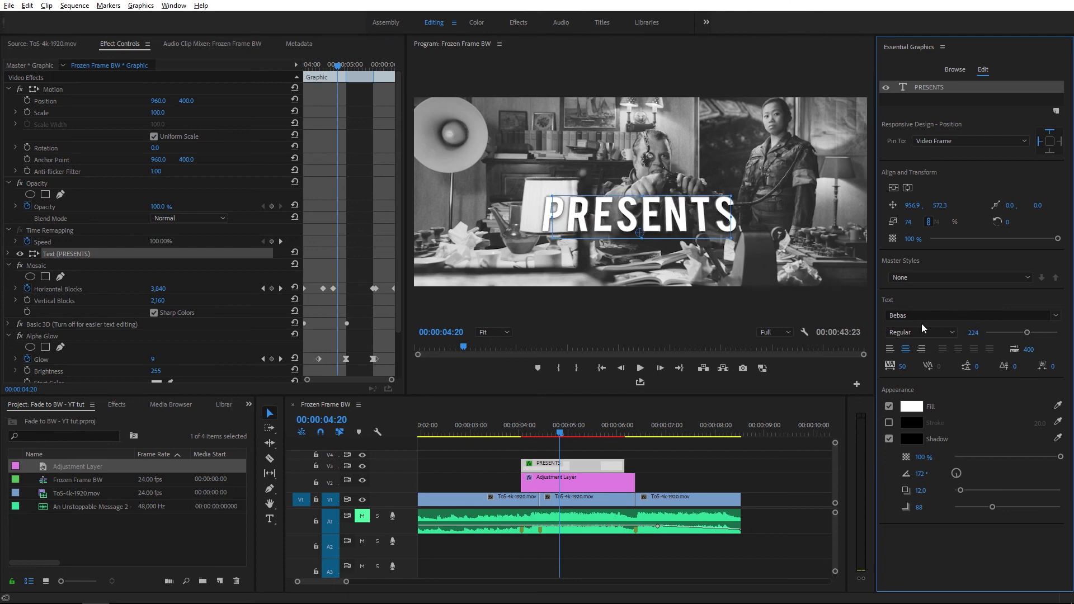
# Change the PRESENTS title's text to "Your Title" and center it vertically and horizontally in the frame
pyautogui.click(894, 189)
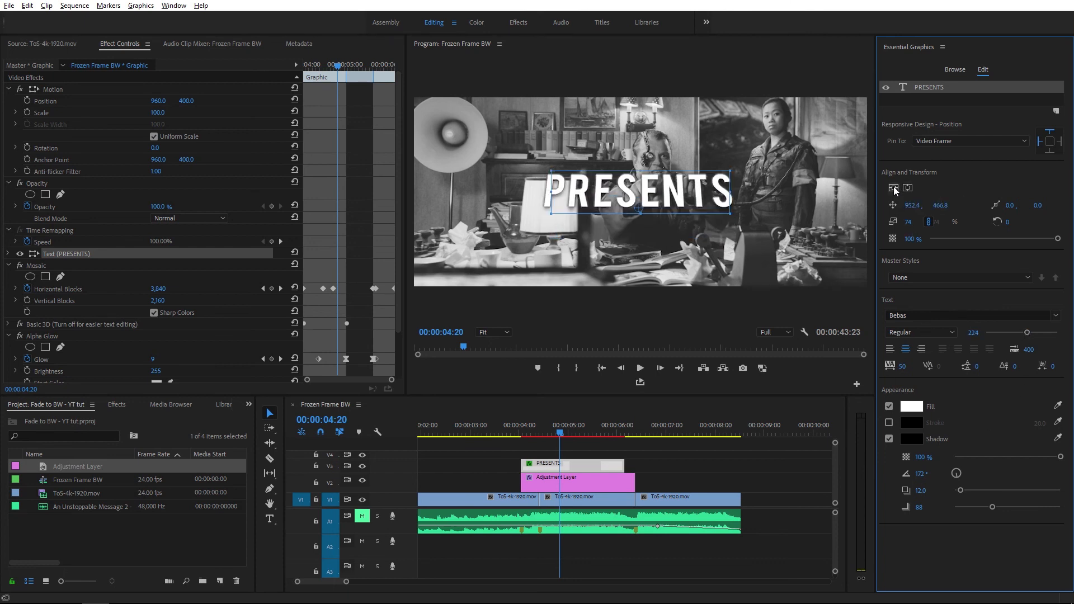
pyautogui.click(270, 519)
pyautogui.click(682, 189)
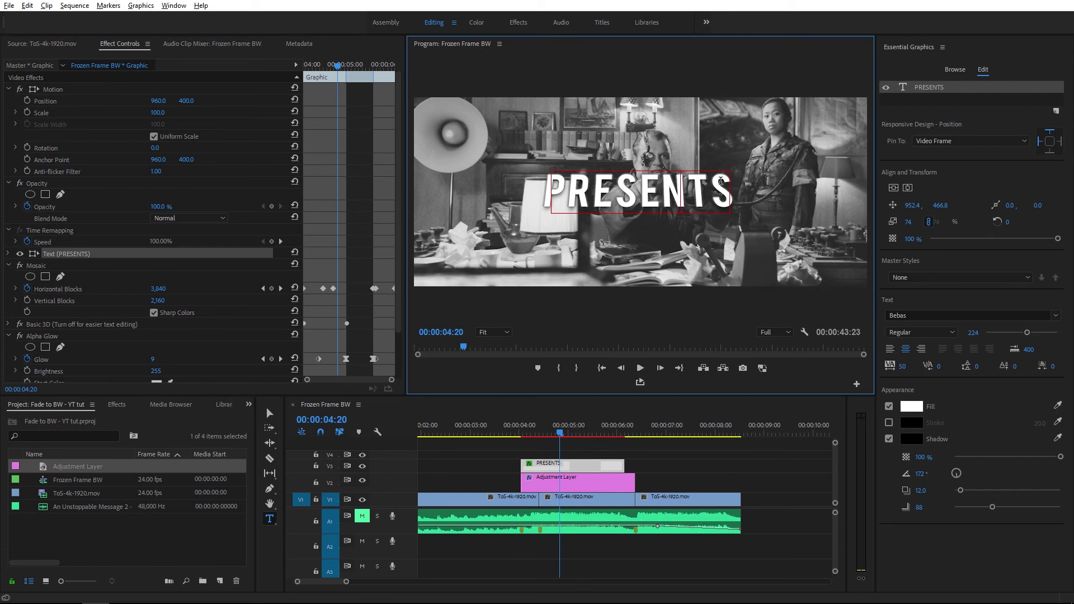
pyautogui.doubleClick(721, 180)
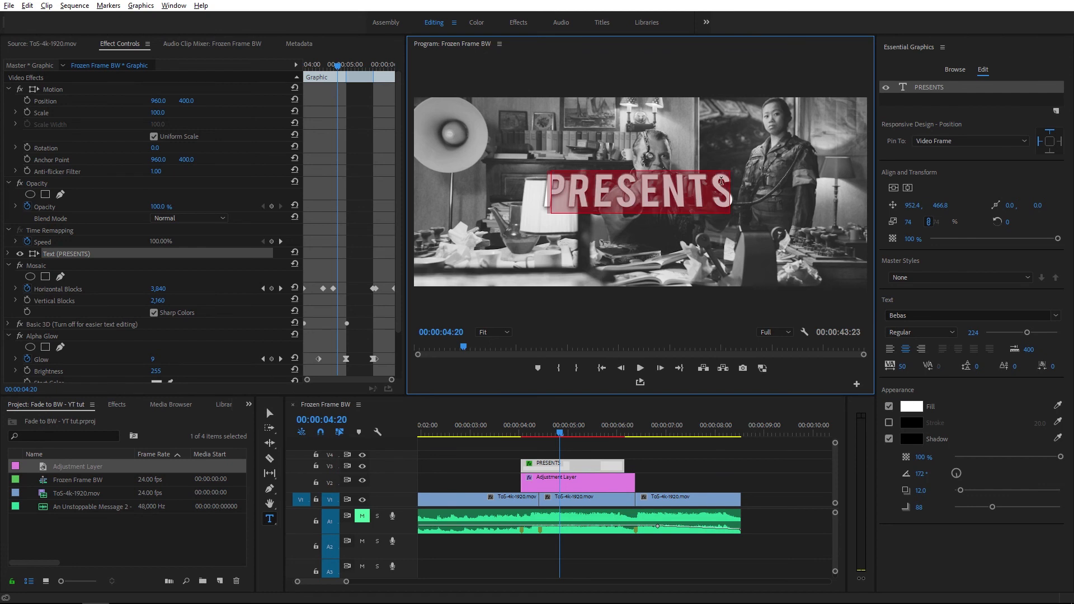
pyautogui.write('You')
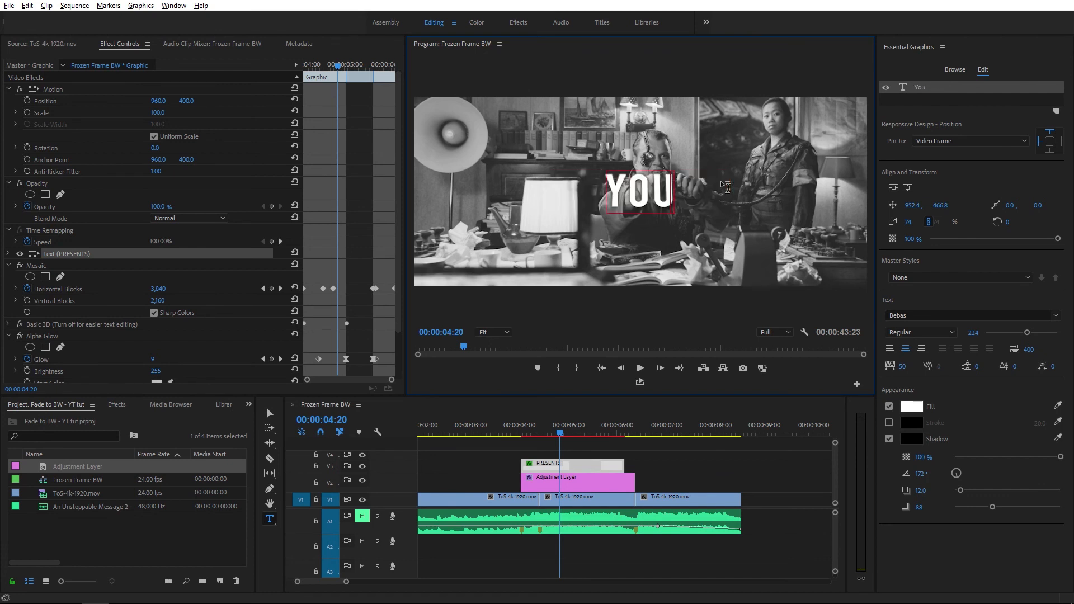
pyautogui.write('r Title')
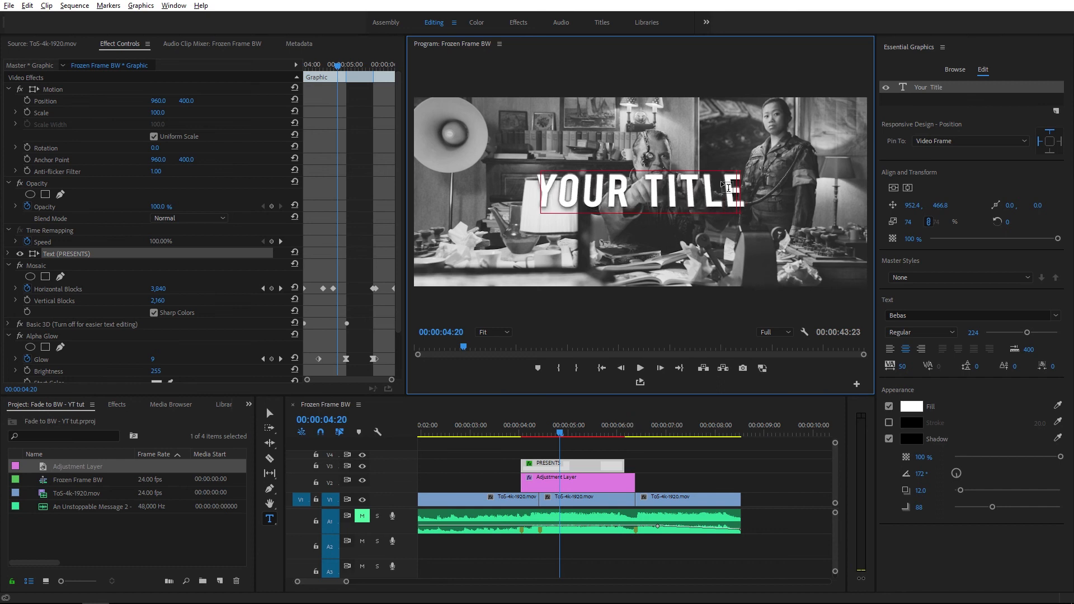
pyautogui.click(272, 417)
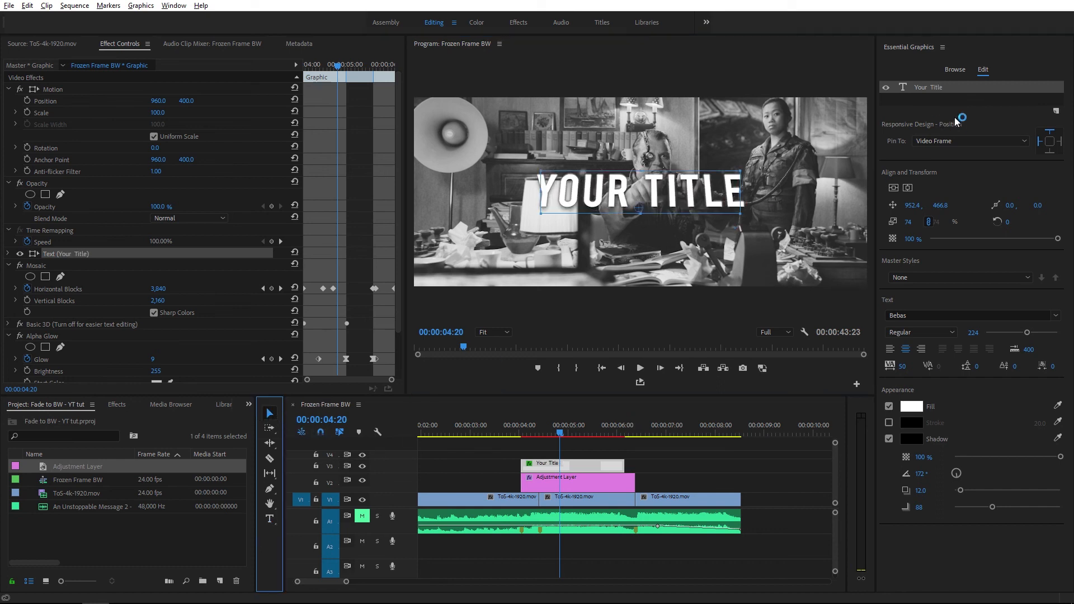
pyautogui.click(910, 190)
pyautogui.click(896, 190)
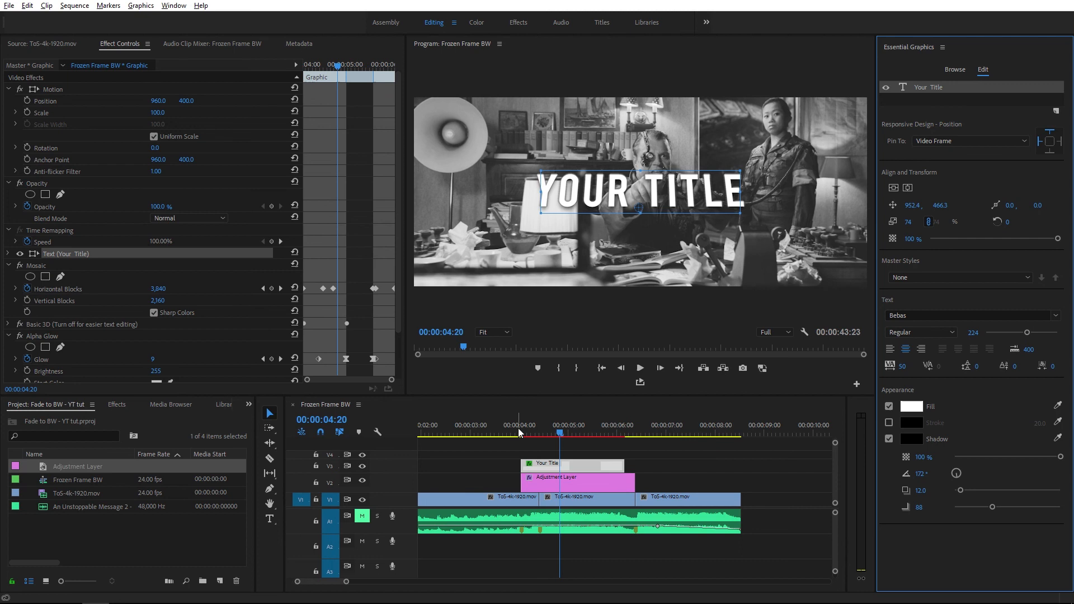
# Deselect the title clip and render the preview for the title and adjustment layer section of the sequence
pyautogui.click(521, 447)
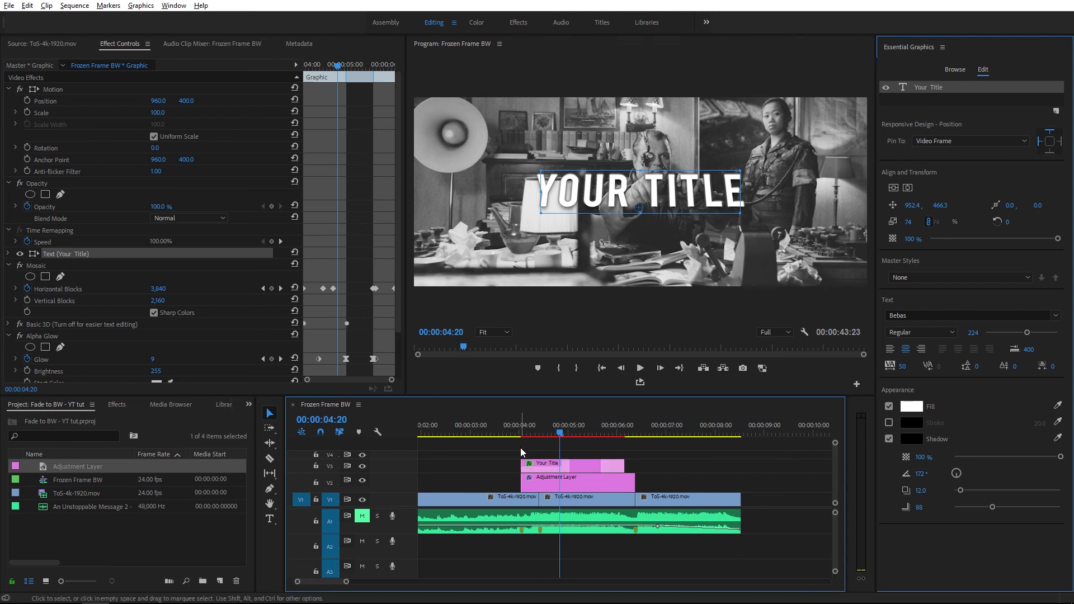
pyautogui.press('Return')
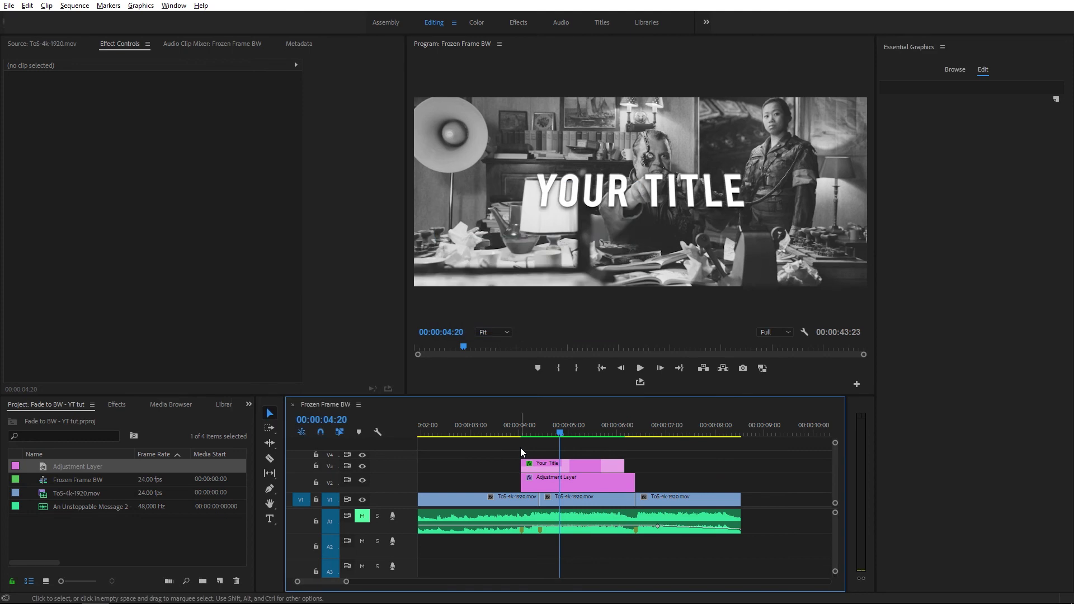
# Unmute audio track A1 and play the whole sequence from 00:00:00:00
pyautogui.scroll(-4, 508, 461)
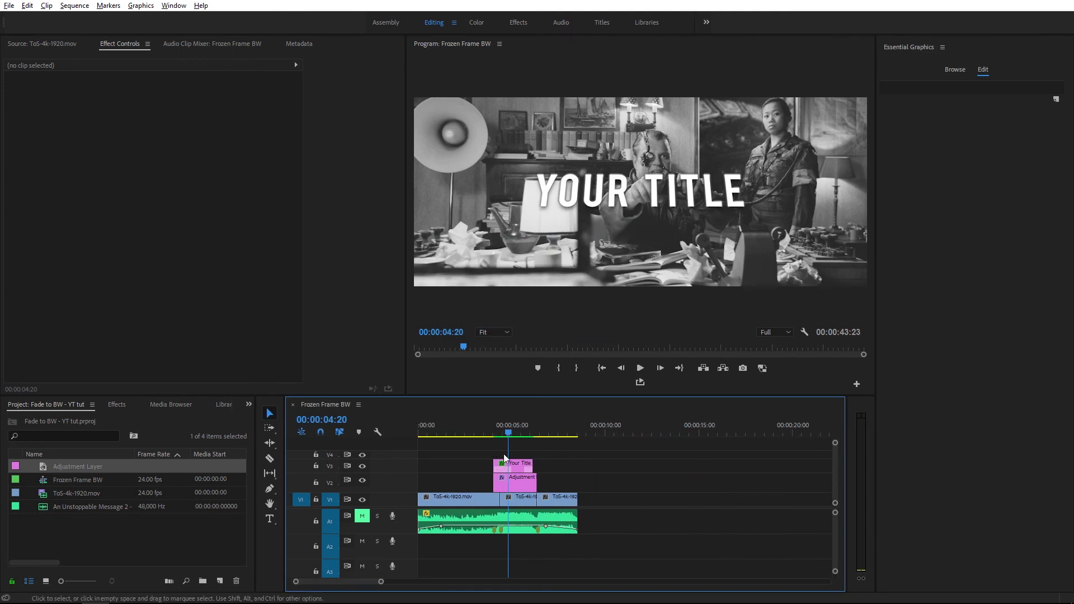
pyautogui.press('Home')
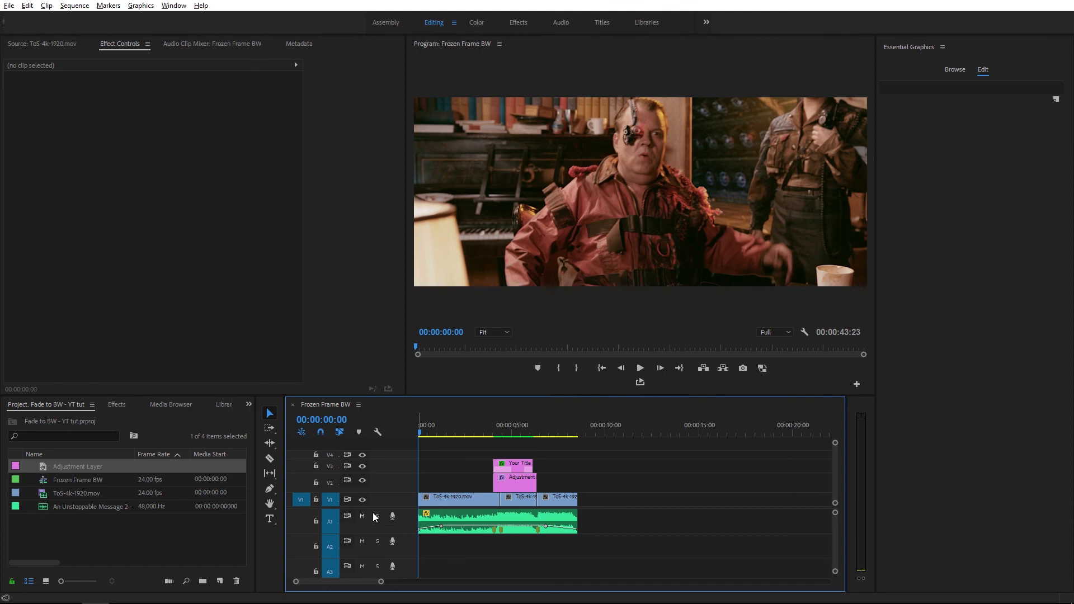
pyautogui.press('space')
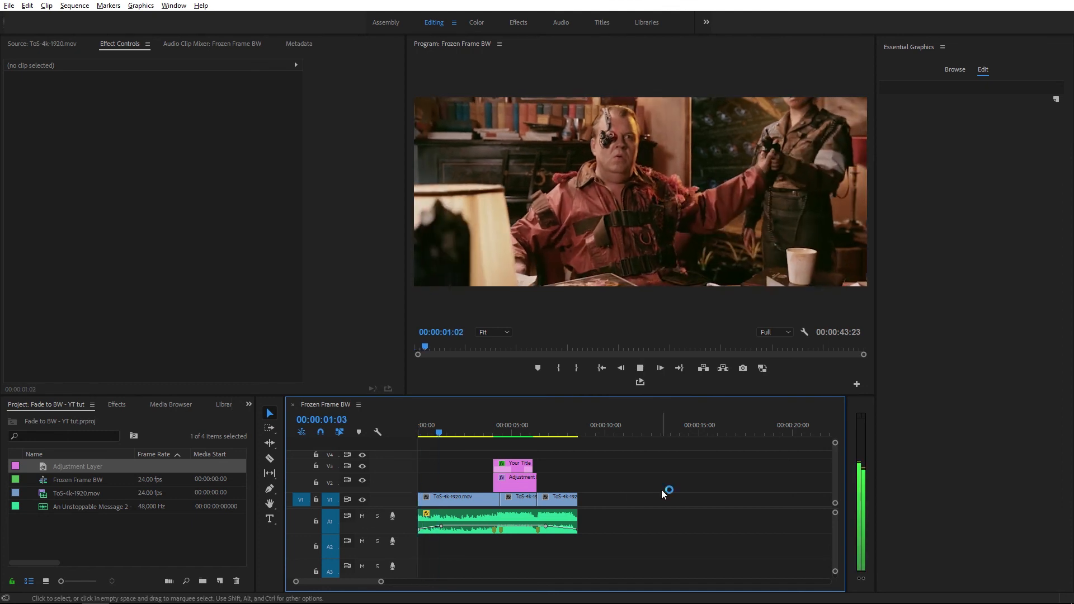